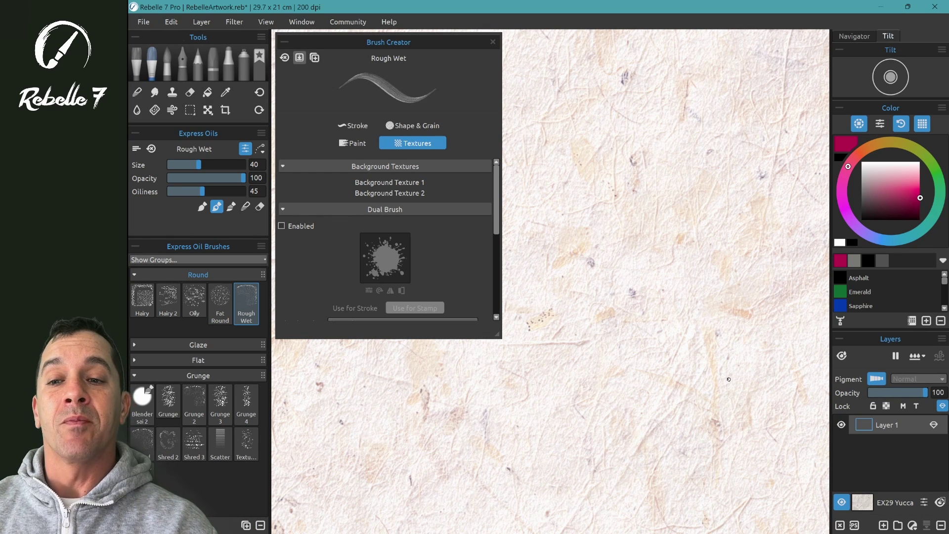
- With the Pentell pencil, draw two grey hatching scribbles, one above the other
key(p)
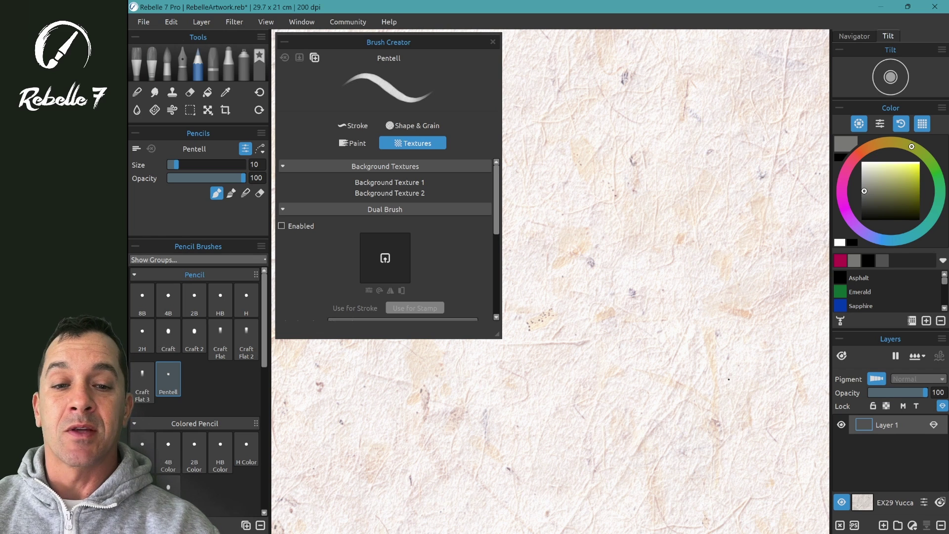
mouse_move(557, 200)
mouse_down()
mouse_move(653, 135)
mouse_move(633, 196)
mouse_move(674, 230)
mouse_move(671, 291)
mouse_up()
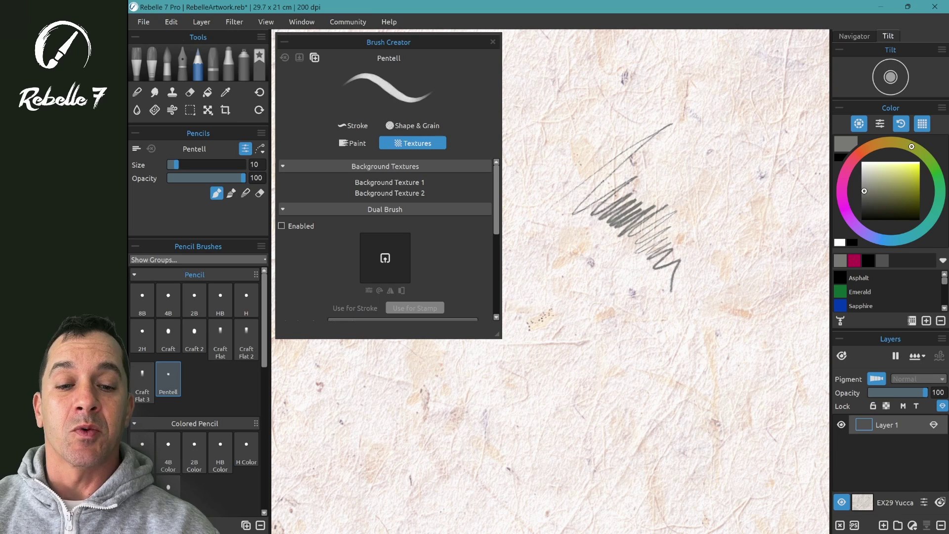
mouse_move(596, 274)
mouse_down()
mouse_move(555, 331)
mouse_move(594, 316)
mouse_move(618, 366)
mouse_up()
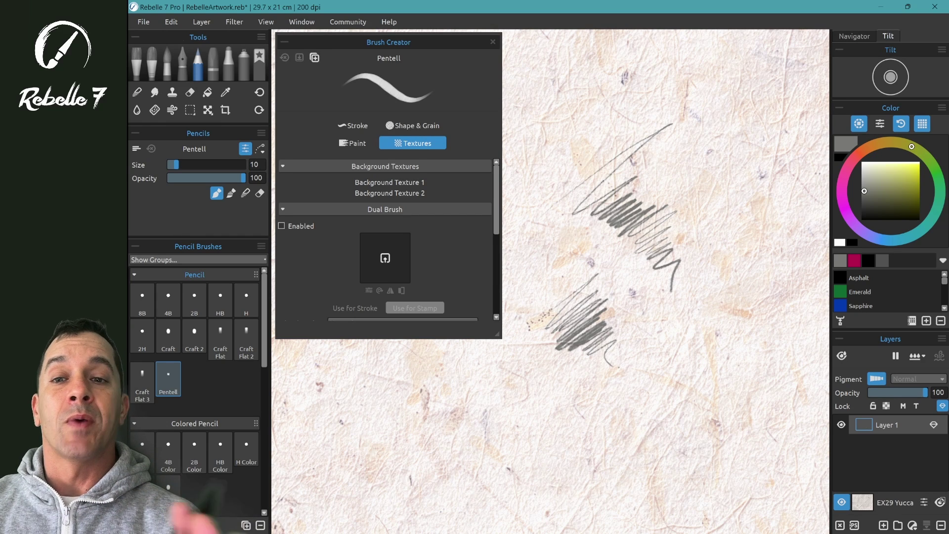
- Paint a magenta Oils & Acrylics Round stroke at upper right, then Rough Wet scribbles over the hatching
key(a)
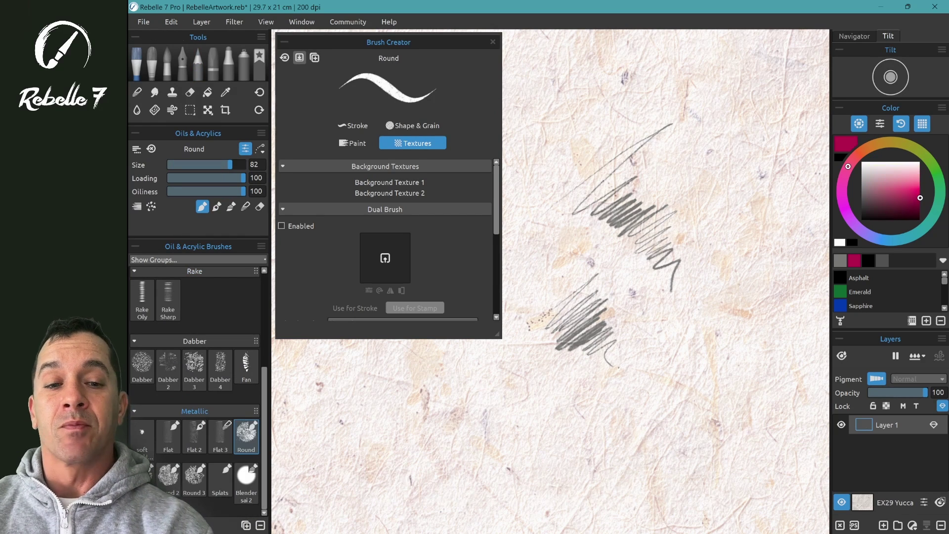
mouse_move(550, 153)
mouse_down()
mouse_move(620, 134)
mouse_move(688, 148)
mouse_move(663, 215)
mouse_up()
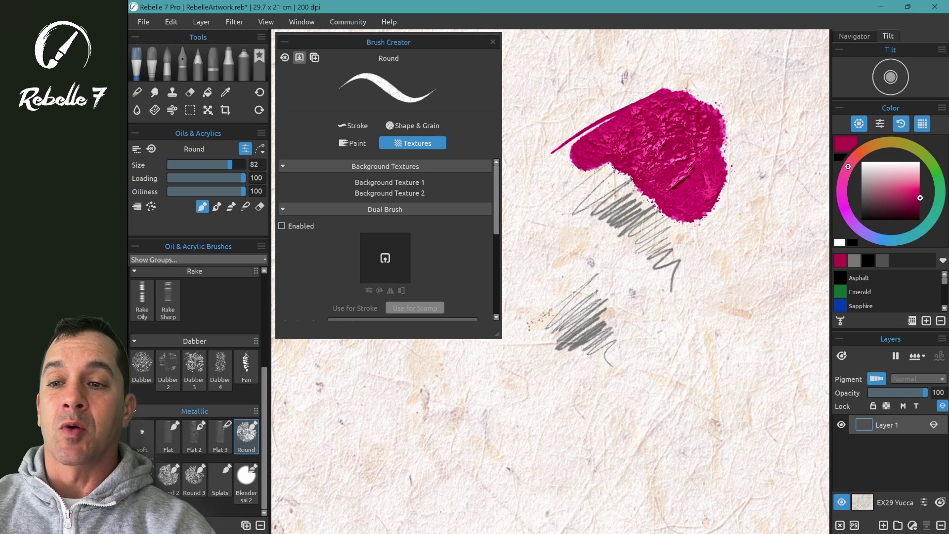
click(150, 67)
mouse_move(542, 261)
mouse_down()
mouse_move(588, 257)
mouse_move(713, 283)
mouse_up()
- Paint a wavy magenta stroke lower down with the Watercolors Liner
key(w)
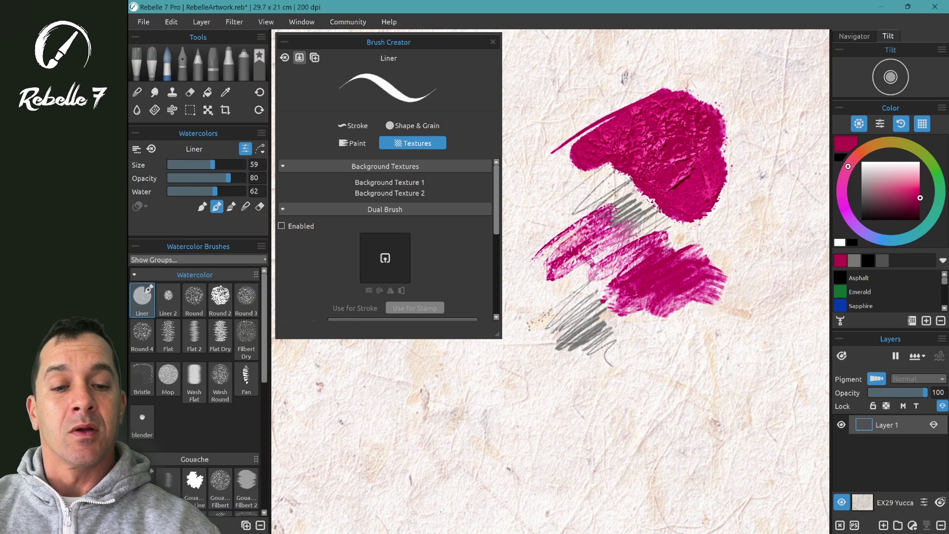
mouse_move(564, 324)
mouse_down()
mouse_move(534, 370)
mouse_move(616, 371)
mouse_move(665, 388)
mouse_up()
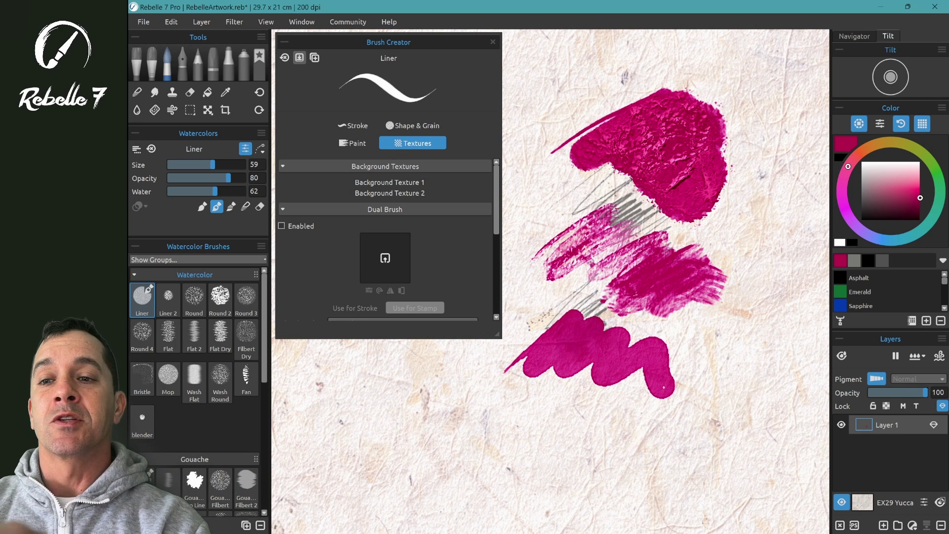
click(172, 21)
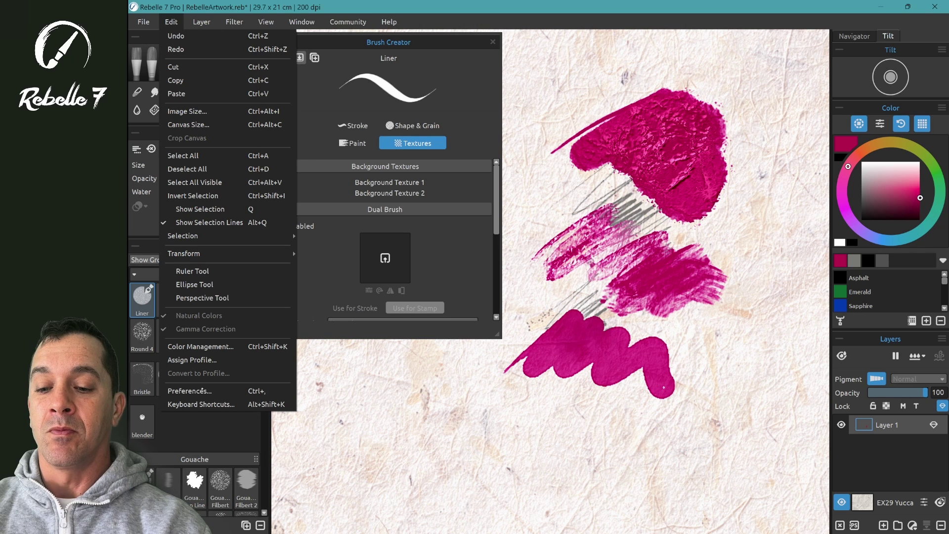
- In Tablet preferences, enable the first Cursor Position Smoothing mode at medium strength
key(Escape)
click(397, 299)
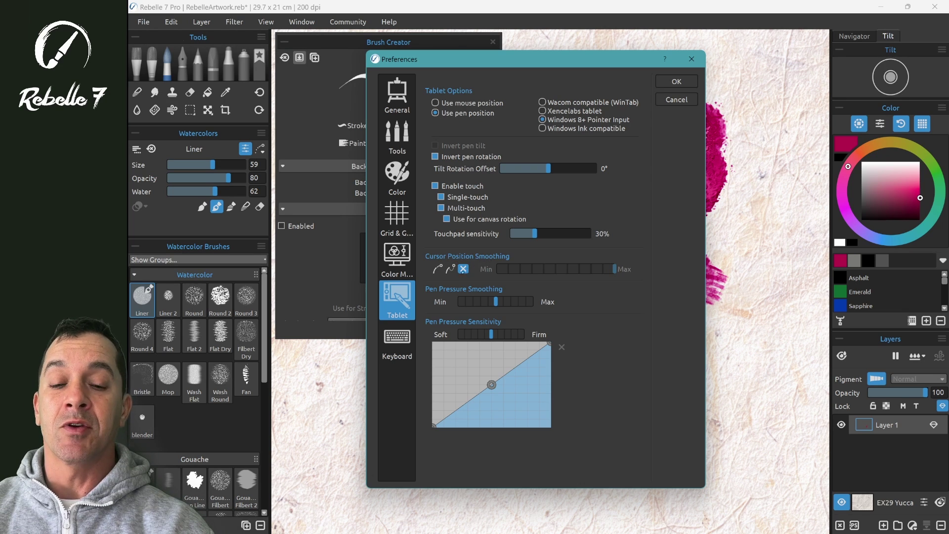
click(437, 268)
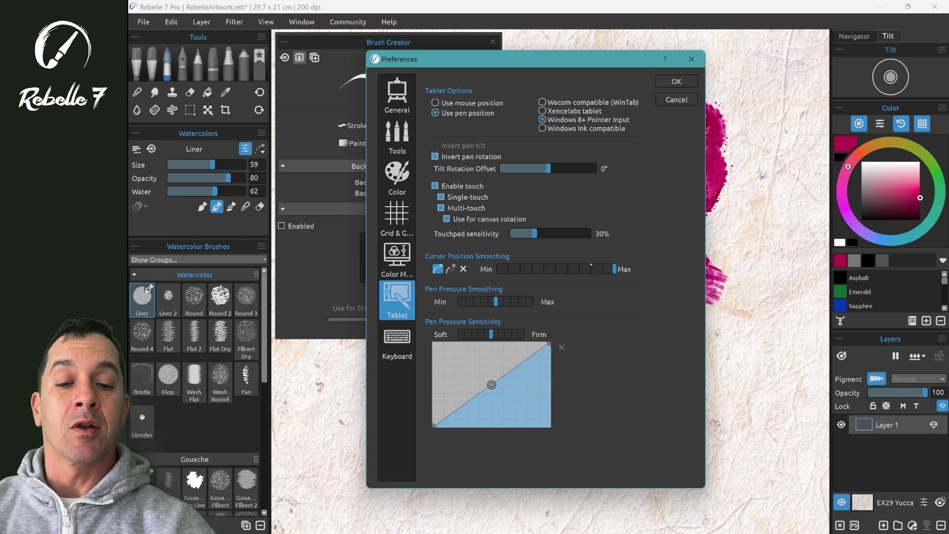
drag(614, 269, 555, 268)
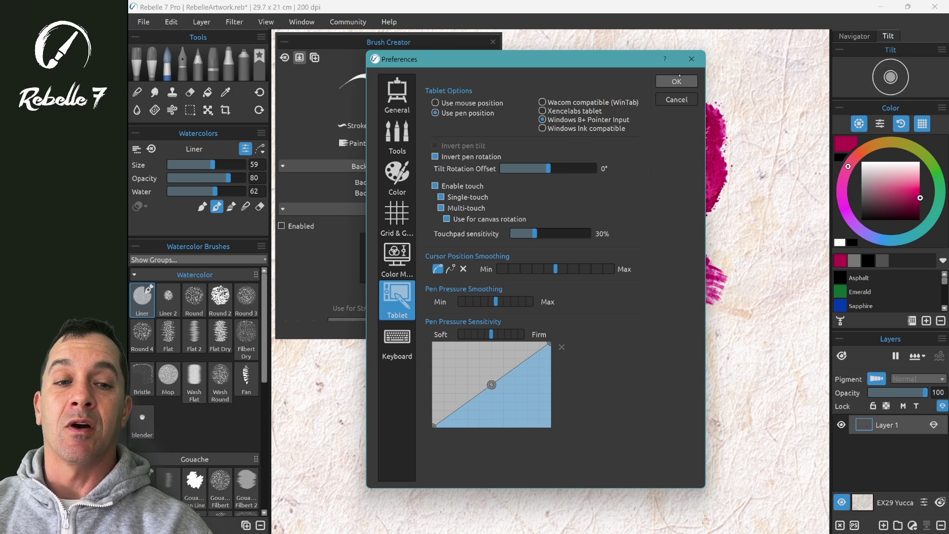
- Apply the tablet settings, then compare both position smoothing modes in Line Smoothing, keeping the first
click(676, 81)
click(260, 149)
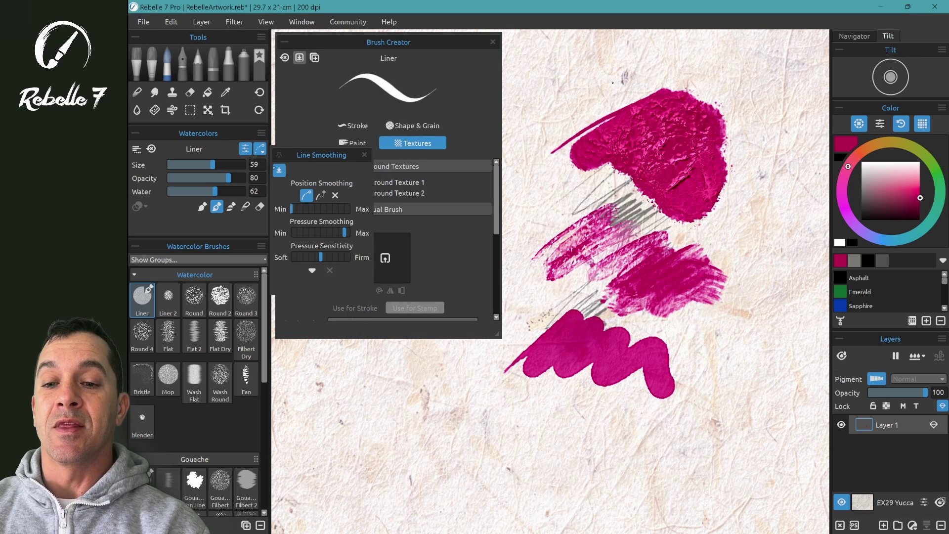
click(321, 195)
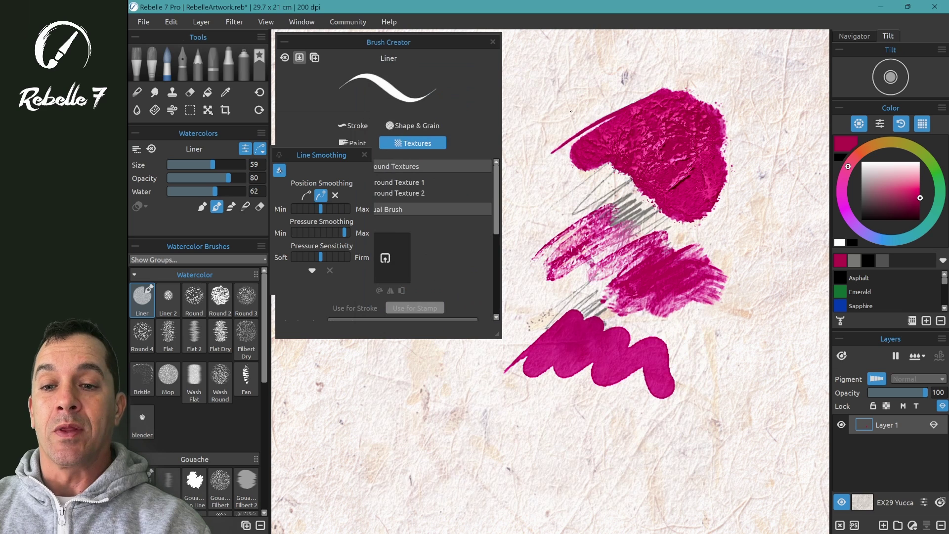
click(306, 196)
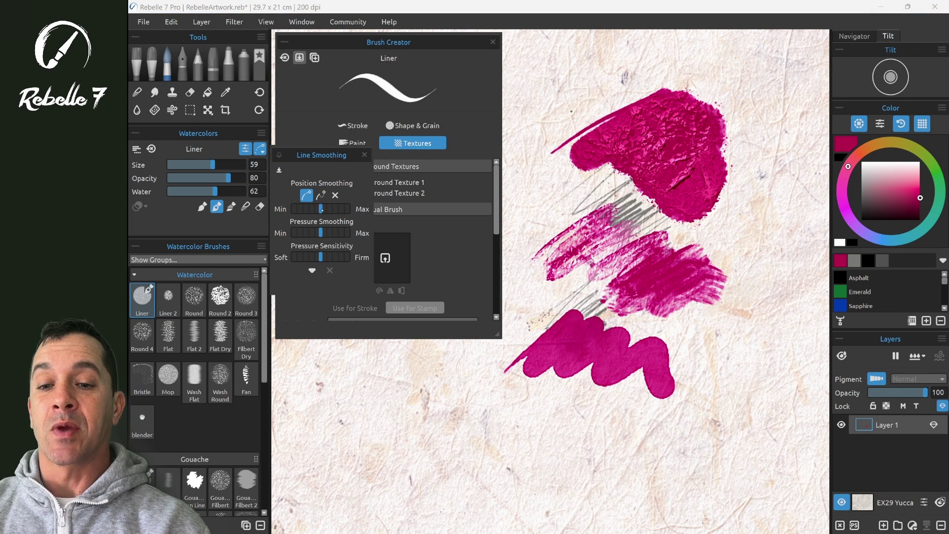
- Switch cursor smoothing to Pulled String mode in Tablet preferences
click(171, 22)
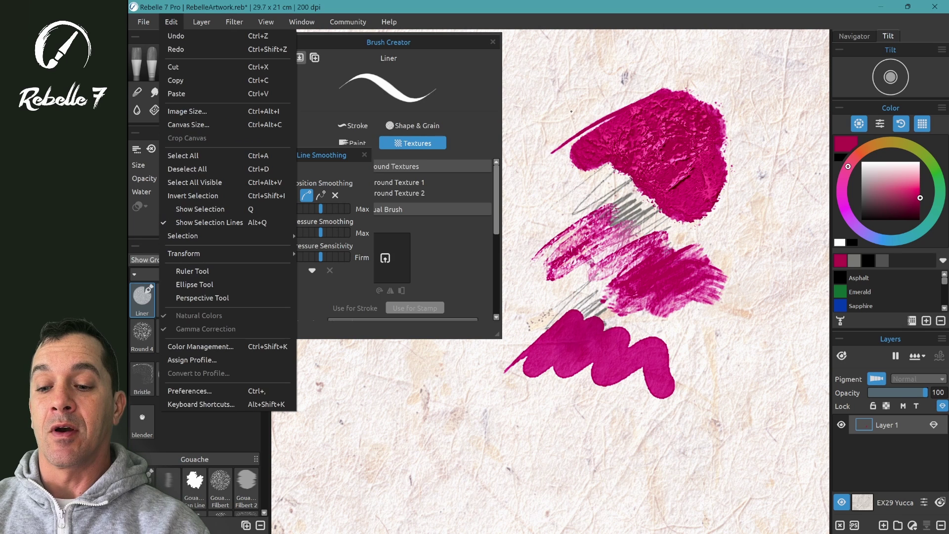
click(184, 392)
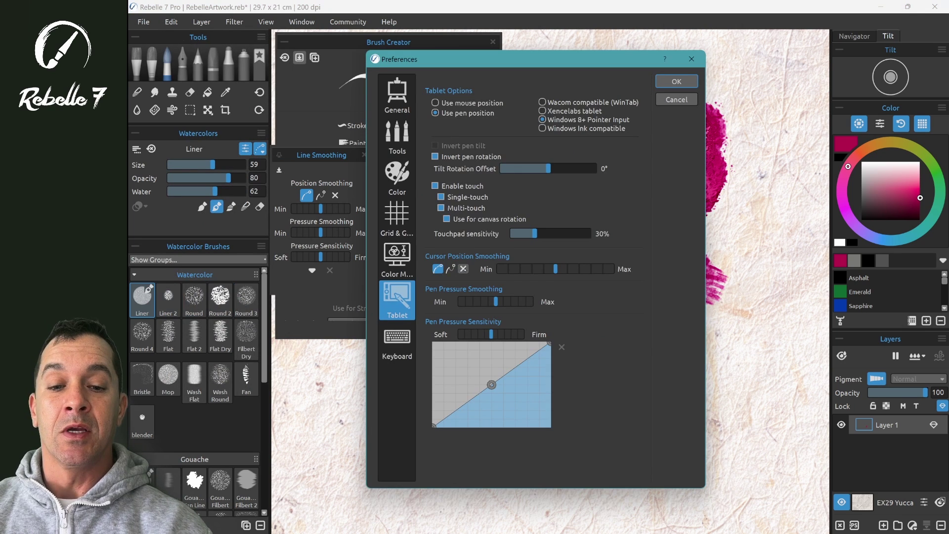
click(451, 269)
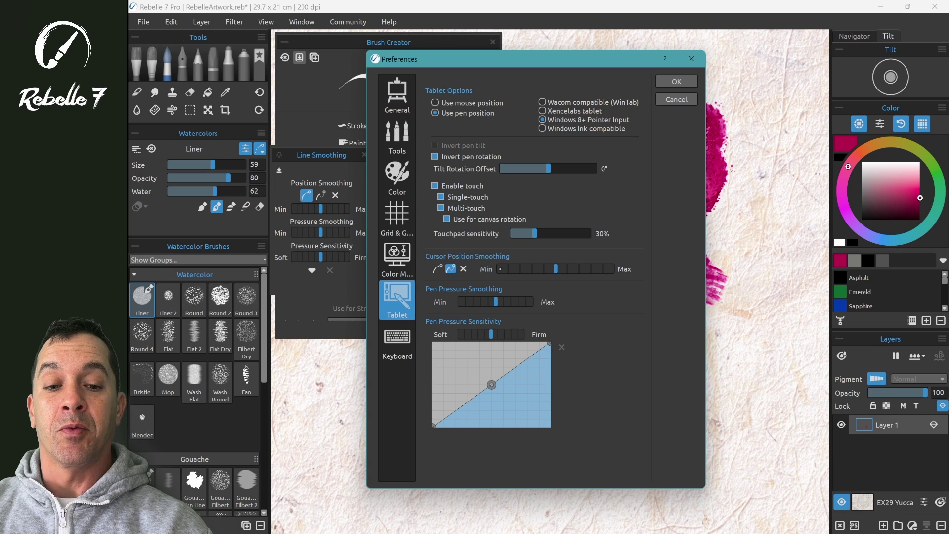
click(676, 82)
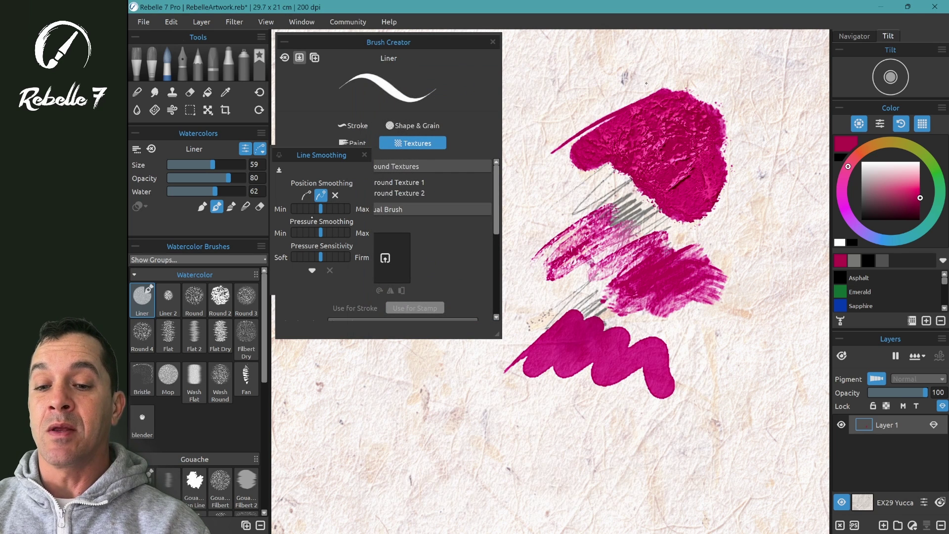
- Open the brush's pressure curve editor, bend the curve, then reset it to a straight diagonal
click(312, 271)
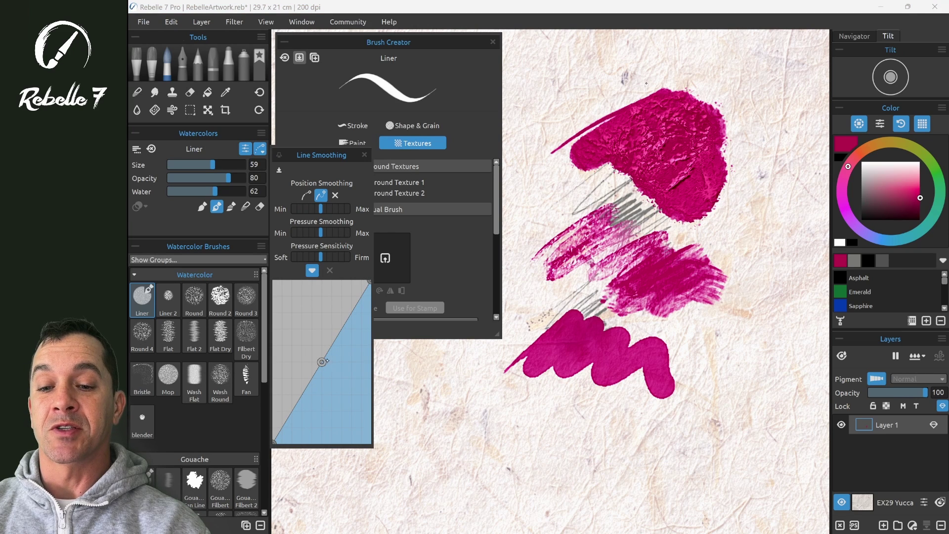
mouse_move(321, 361)
mouse_down()
mouse_move(292, 341)
mouse_move(322, 363)
mouse_move(296, 334)
mouse_move(322, 362)
mouse_up()
click(330, 271)
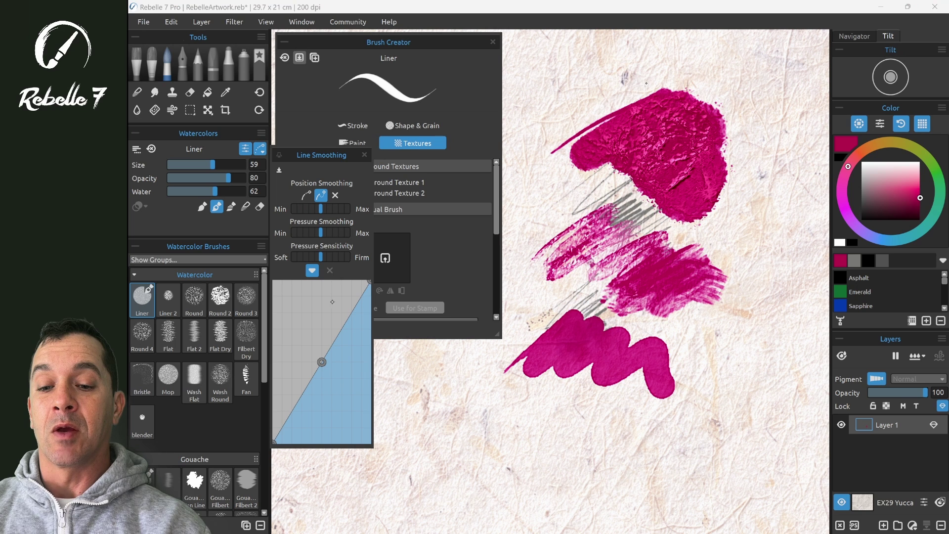
- Dismiss the reopened preferences without changes and paint a vertical magenta test stroke
key(ctrl+k)
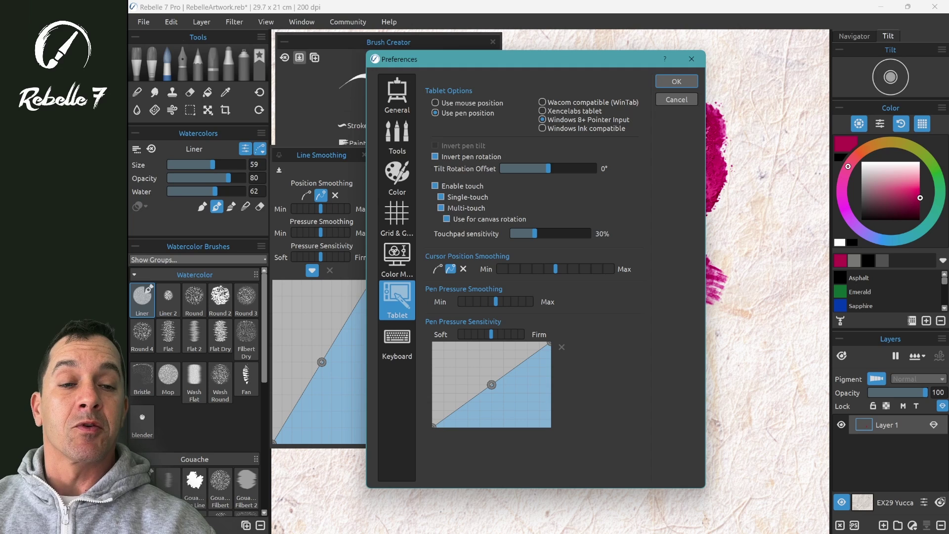
click(677, 99)
mouse_move(768, 130)
mouse_down()
mouse_move(763, 306)
mouse_move(737, 404)
mouse_up()
- Undo it, paint a tall magenta teardrop stroke, and set Pressure Sensitivity fully to Soft
key(ctrl+z)
key(ctrl+z)
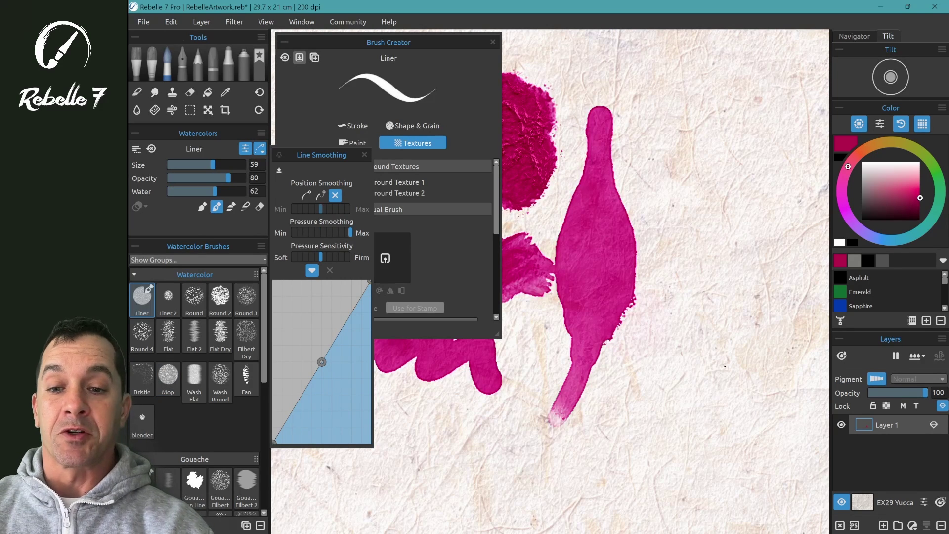
mouse_move(689, 85)
mouse_down()
mouse_move(706, 363)
mouse_move(703, 401)
mouse_move(686, 442)
mouse_up()
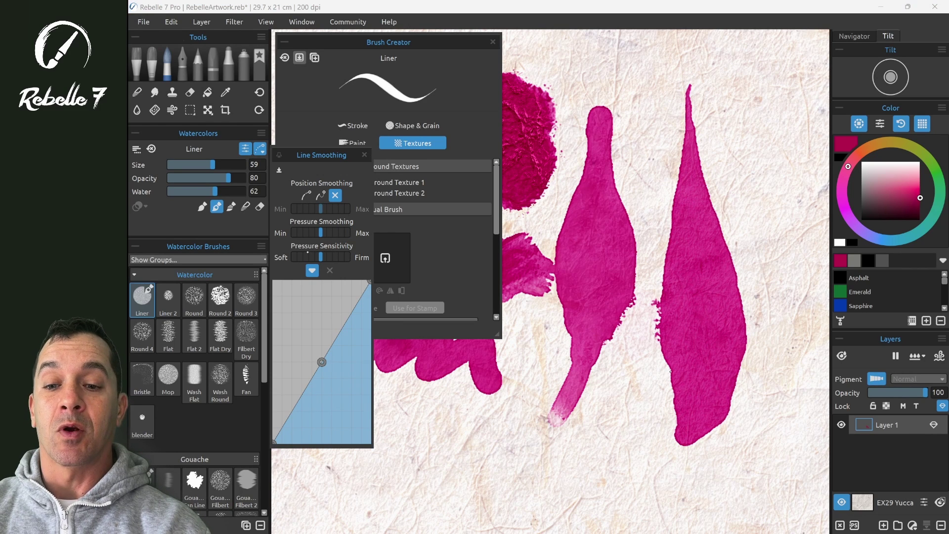
drag(299, 253, 292, 256)
- Undo the recent strokes and paint a long vertical magenta stroke plus a small dab
key(ctrl+z)
key(ctrl+z)
key(ctrl+z)
key(ctrl+z)
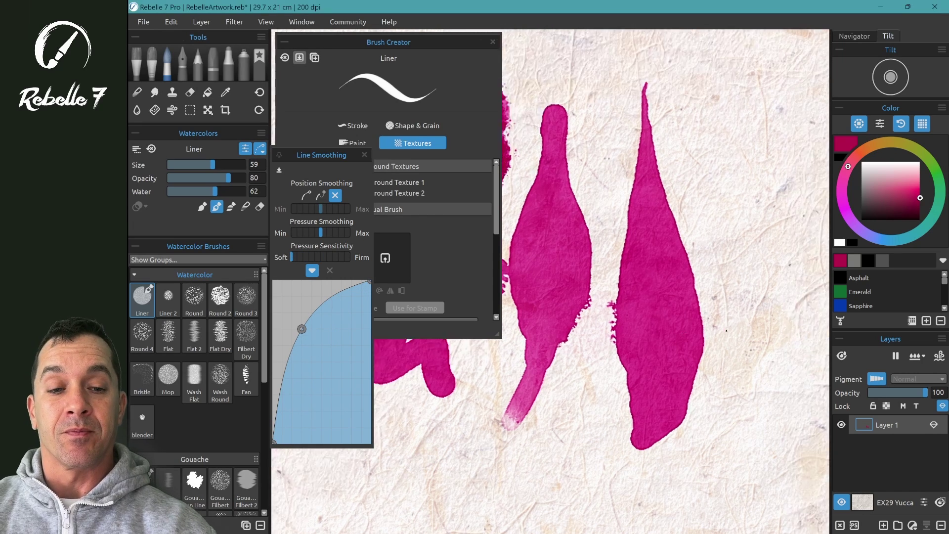
mouse_move(591, 108)
mouse_down()
mouse_move(588, 327)
mouse_move(573, 420)
mouse_up()
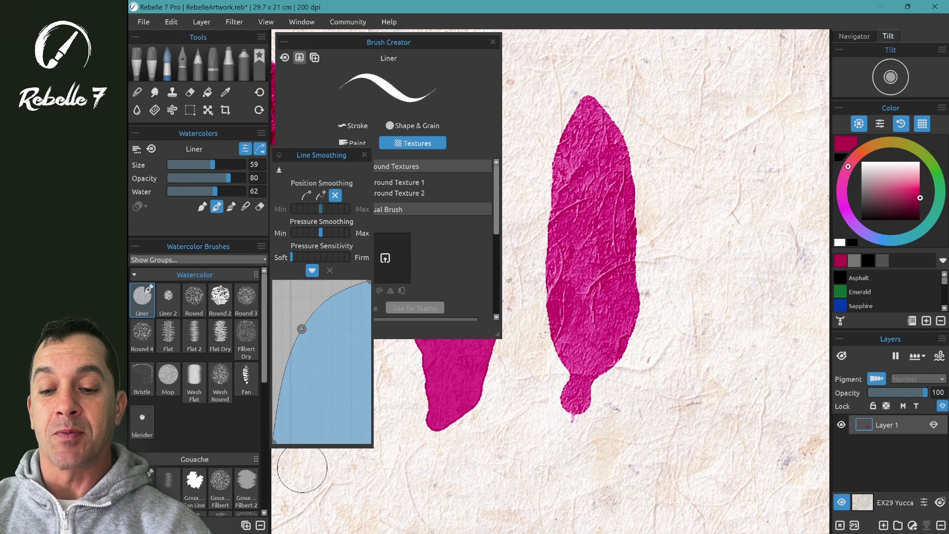
click(303, 468)
- Paint a broad magenta stroke, then set Pressure Sensitivity to Firm and test with a thin stroke
mouse_move(302, 471)
mouse_down()
mouse_move(452, 477)
mouse_move(642, 469)
mouse_up()
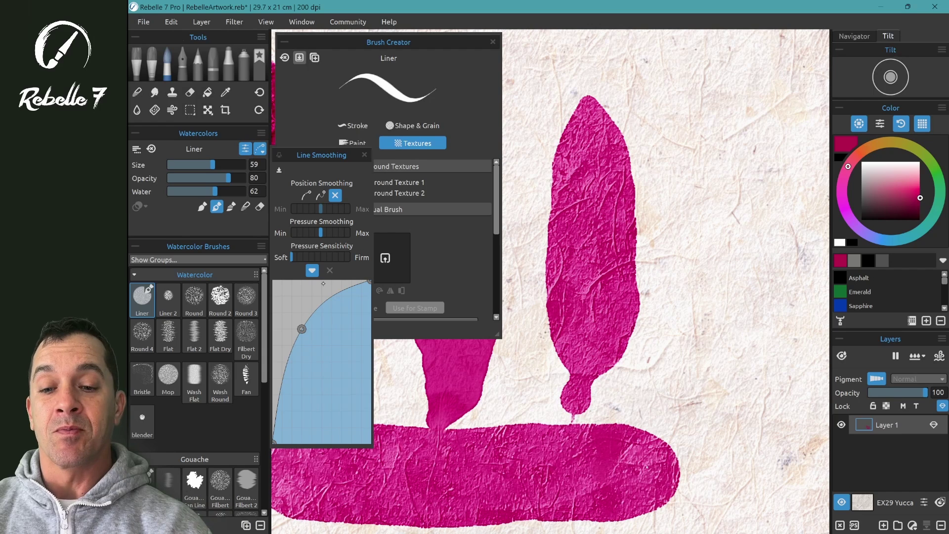
drag(291, 257, 350, 257)
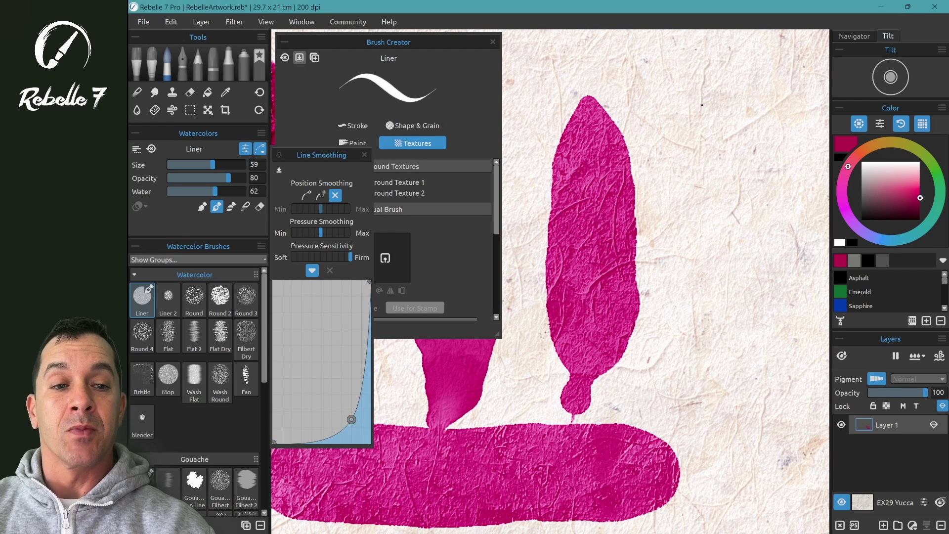
mouse_move(702, 105)
mouse_down()
mouse_move(697, 394)
mouse_move(708, 444)
mouse_move(740, 471)
mouse_move(766, 435)
mouse_move(769, 397)
mouse_move(764, 120)
mouse_up()
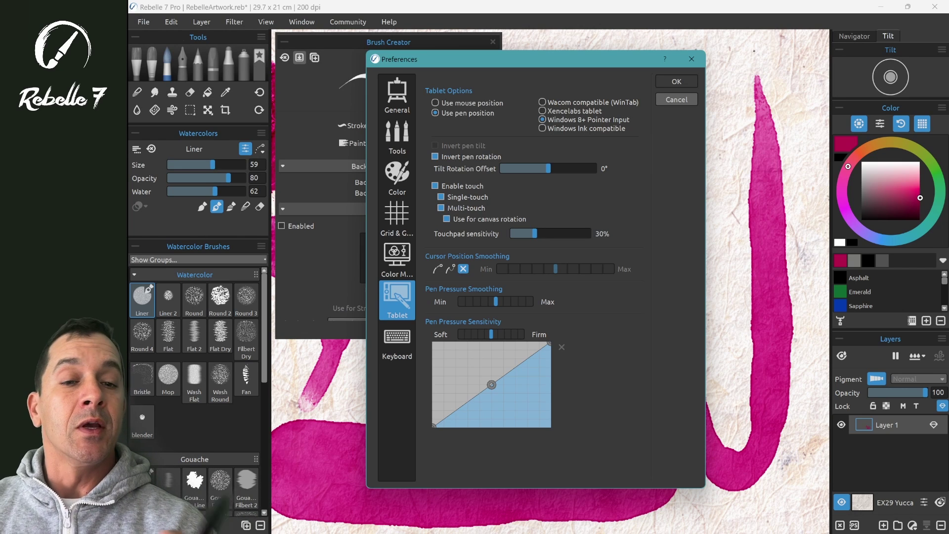
- Confirm Preferences with OK, returning to the Liner's Brush Creator
click(677, 81)
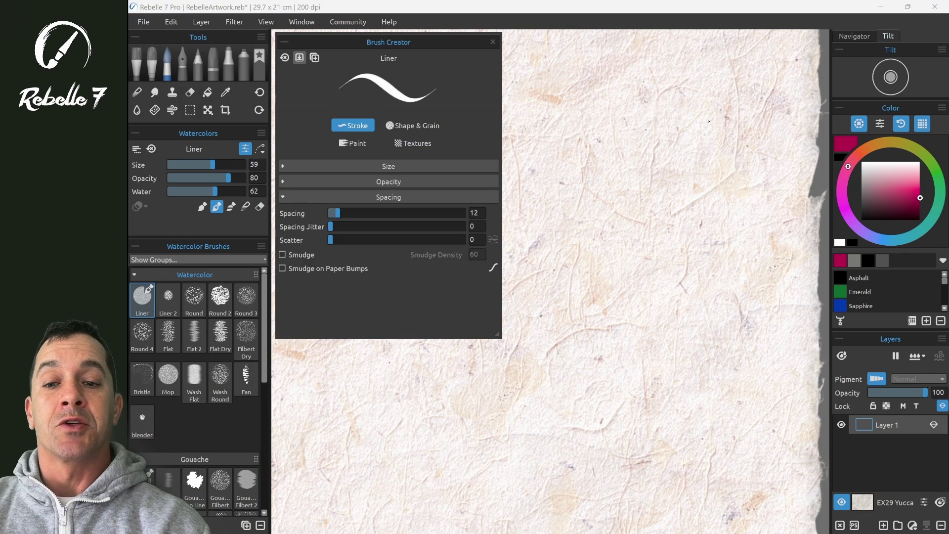
- Expand the Size and Opacity settings in the Stroke tab, then switch to Shape & Grain
click(388, 166)
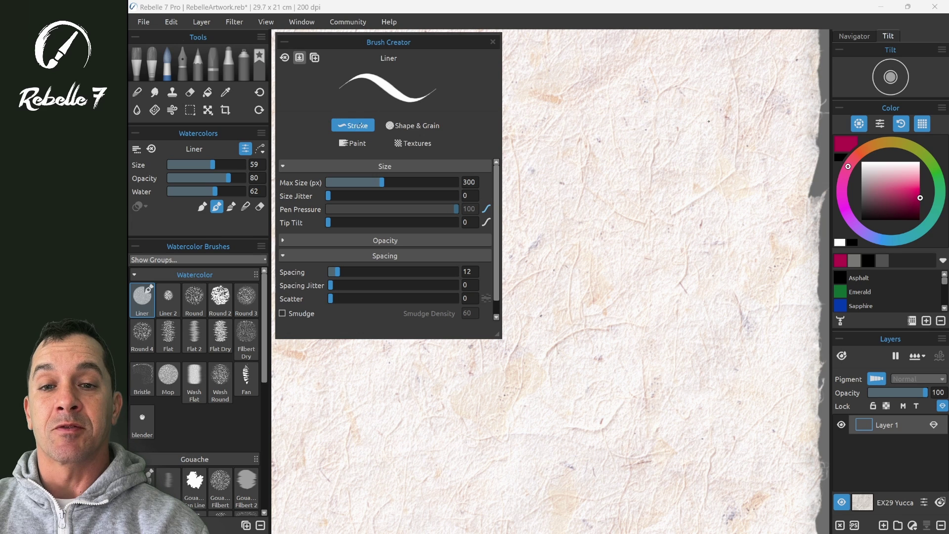
click(287, 237)
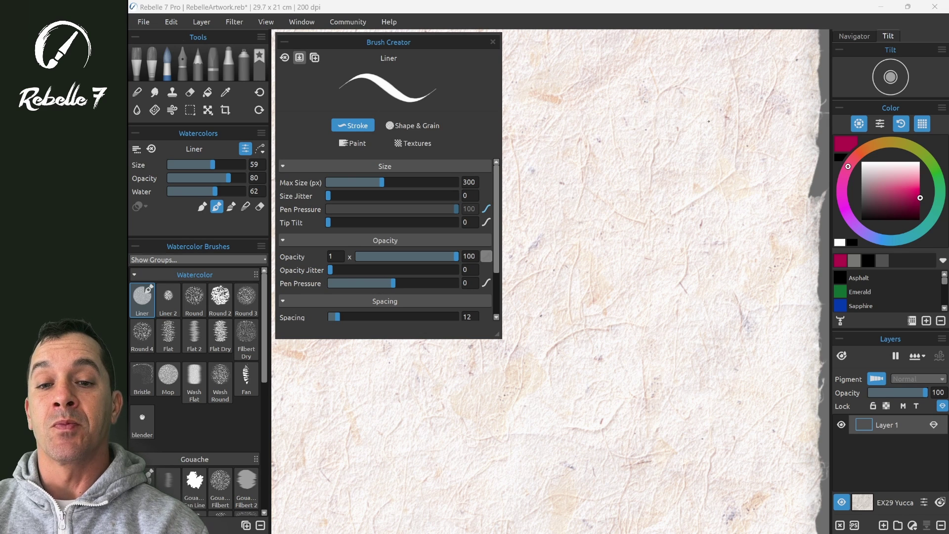
click(413, 126)
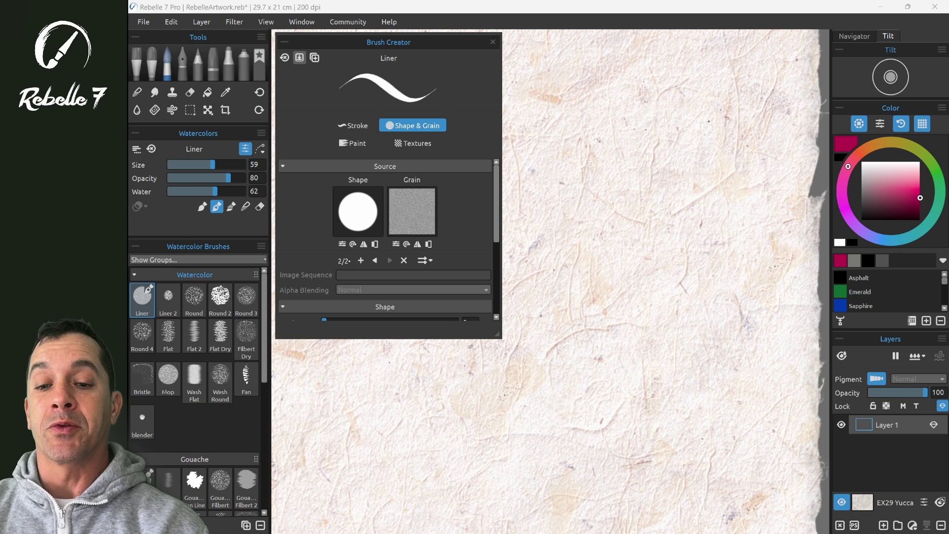
- Set the shape sequence order to Pen Pressure and add a star from the Image Library as a shape
click(425, 261)
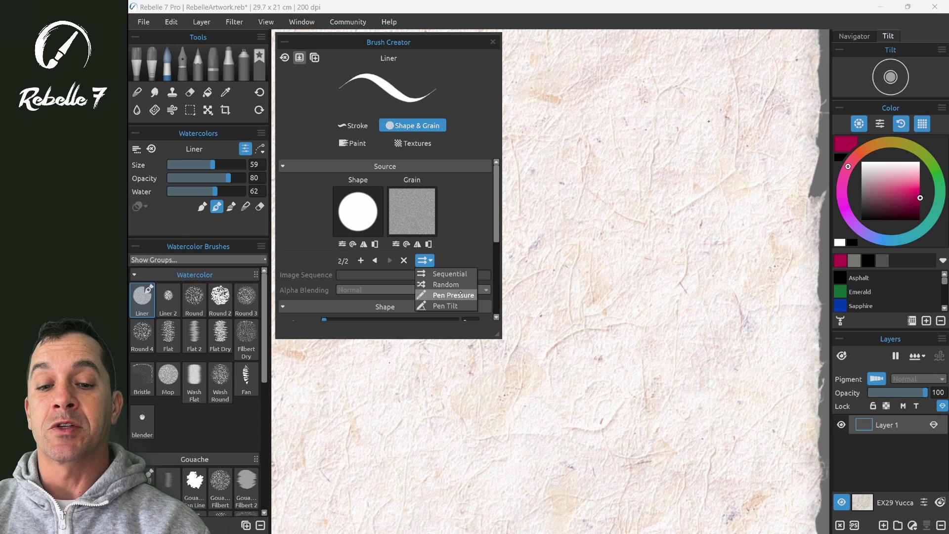
click(453, 295)
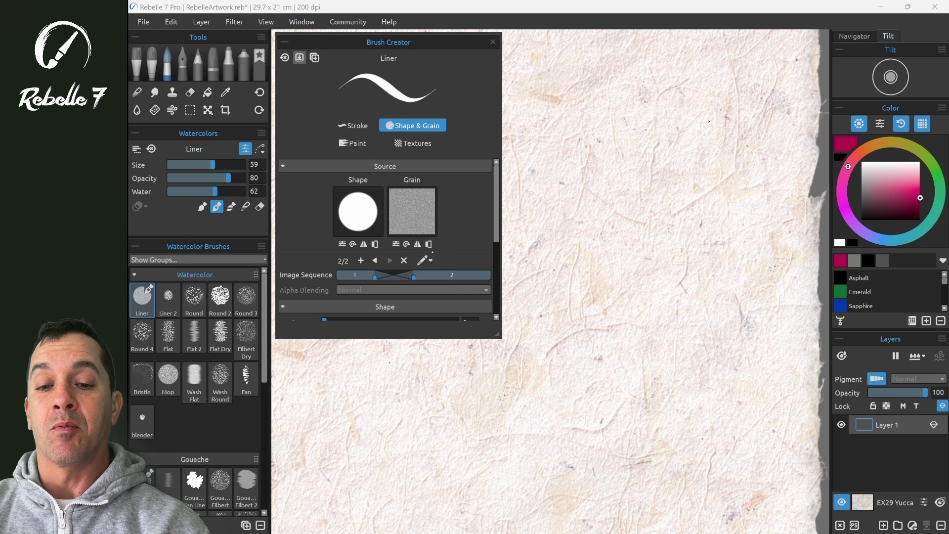
click(376, 261)
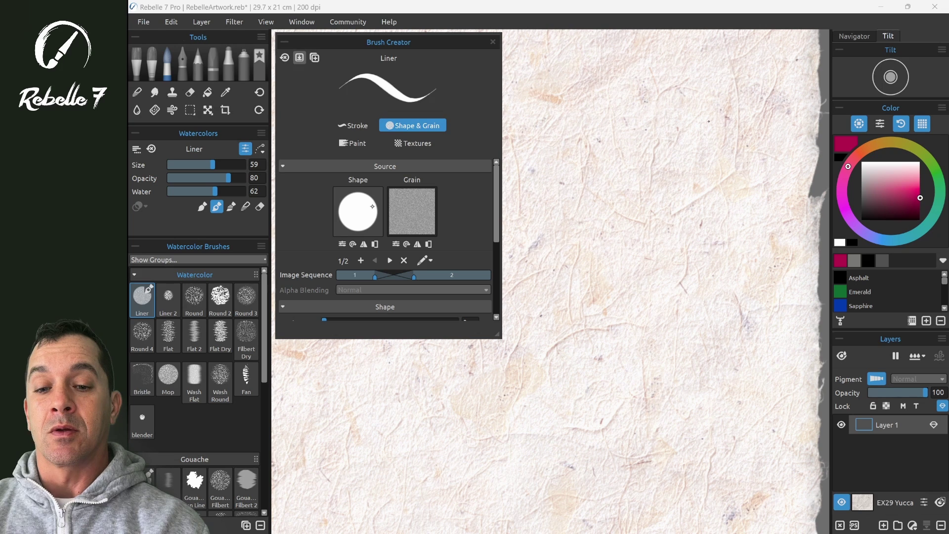
click(358, 212)
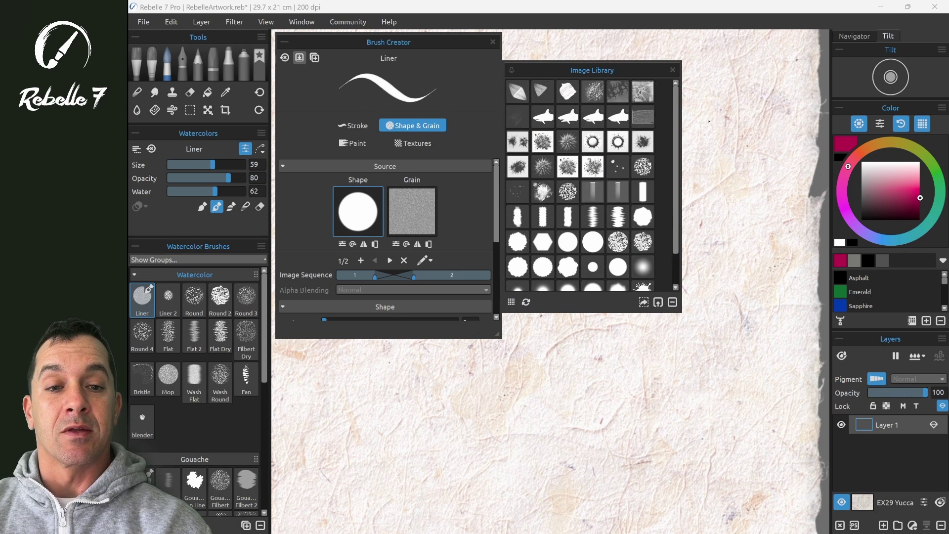
scroll(593, 198, down, 1)
click(592, 279)
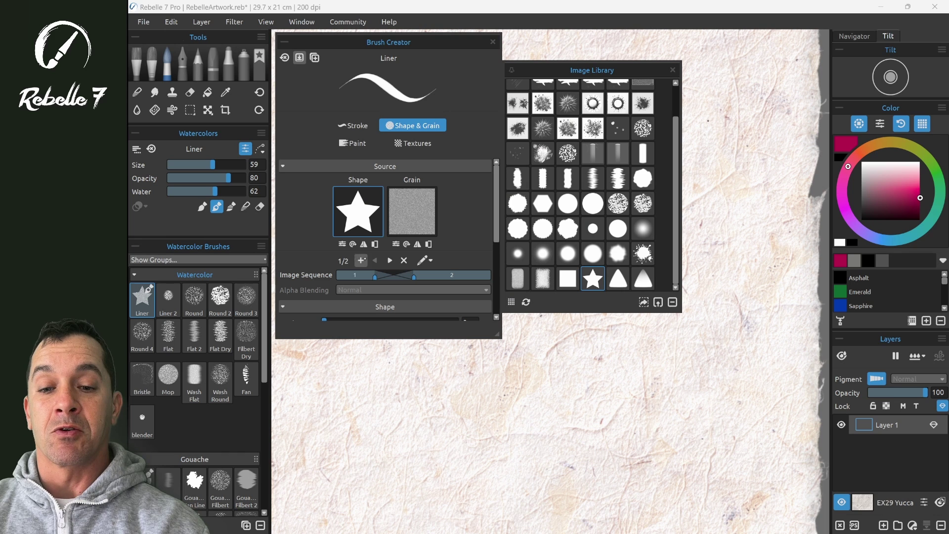
click(361, 261)
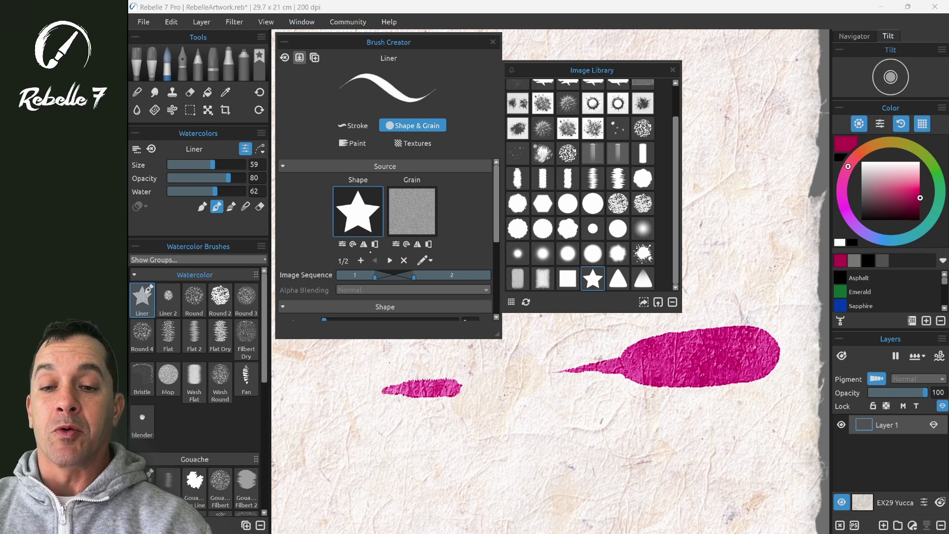
- Paint a tapered test stroke, then remove the star from the shape sequence
drag(340, 437, 661, 436)
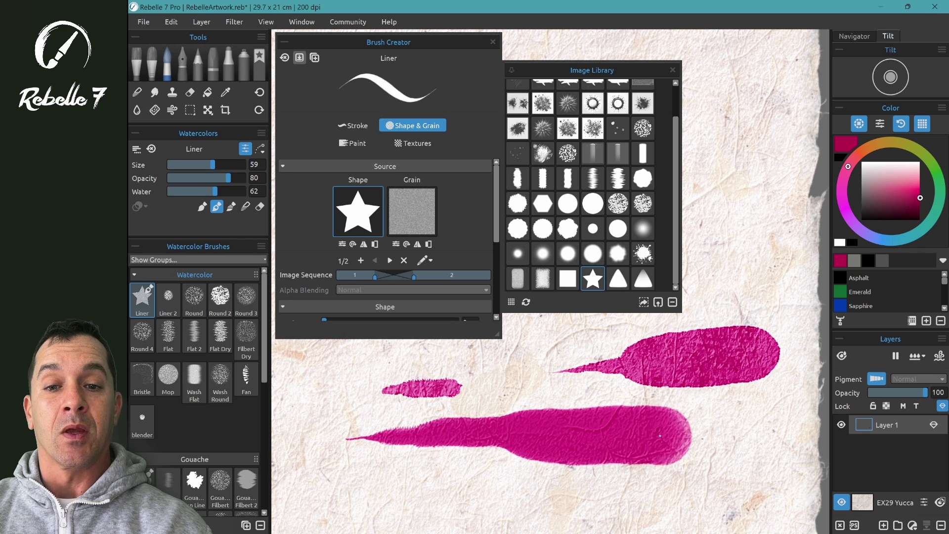
click(352, 125)
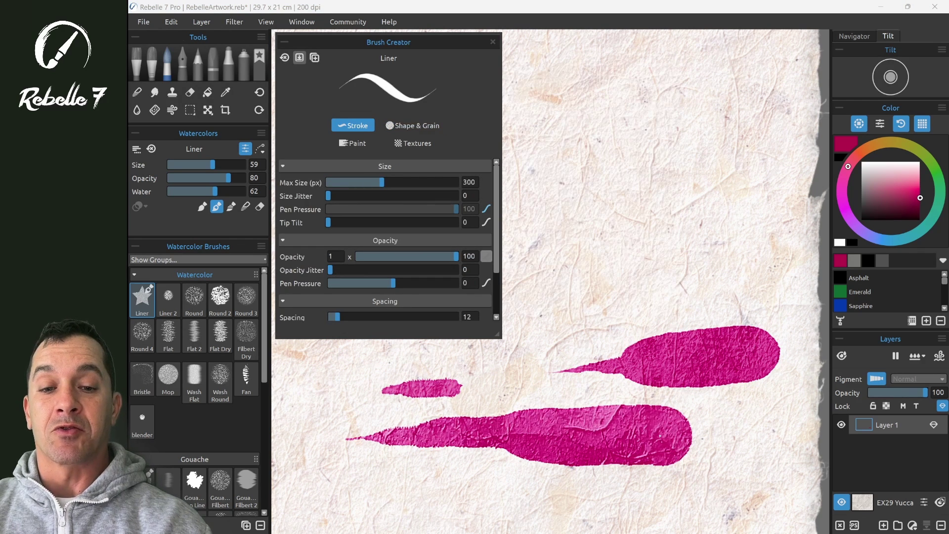
click(412, 125)
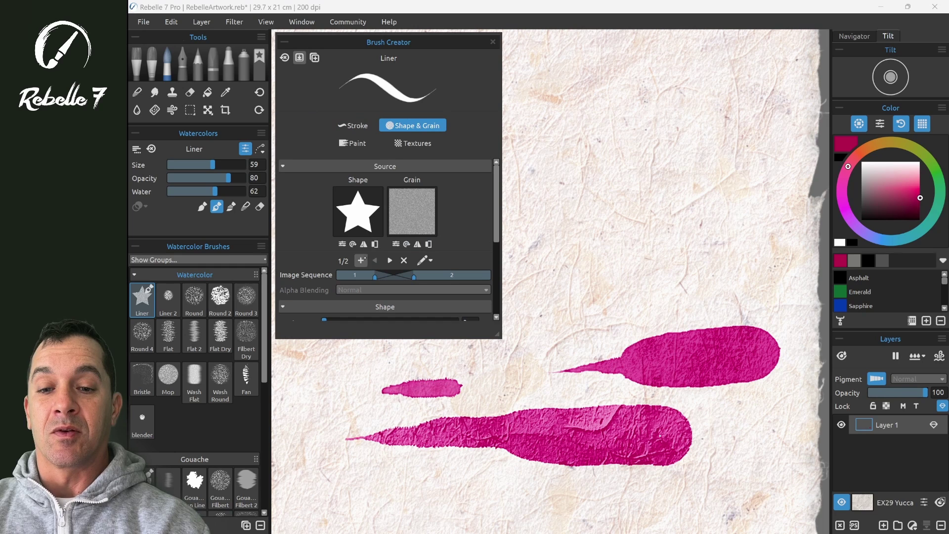
click(403, 261)
- Link the Liner's opacity to pen pressure on a linear curve, testing with zigzag and looping strokes
mouse_move(548, 189)
mouse_down()
mouse_move(655, 161)
mouse_move(648, 205)
mouse_move(661, 244)
mouse_up()
click(353, 126)
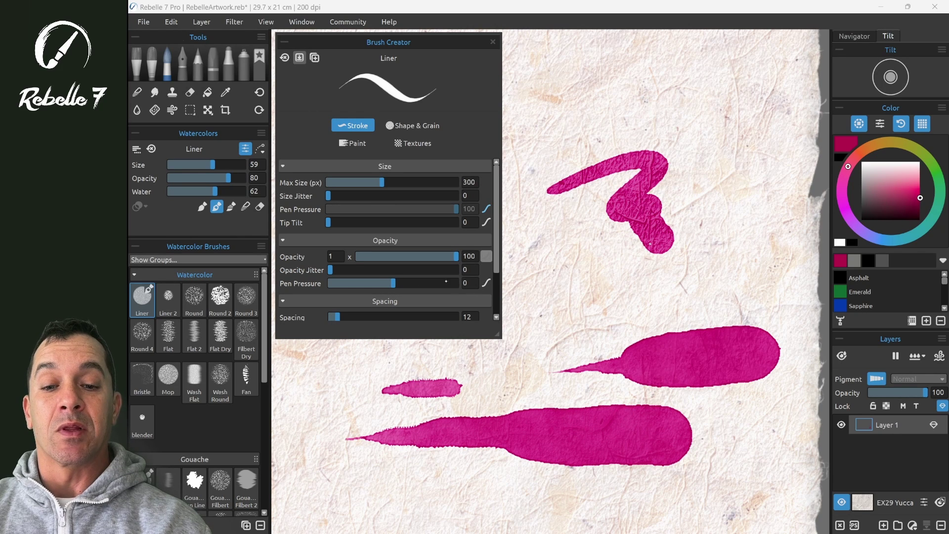
click(486, 282)
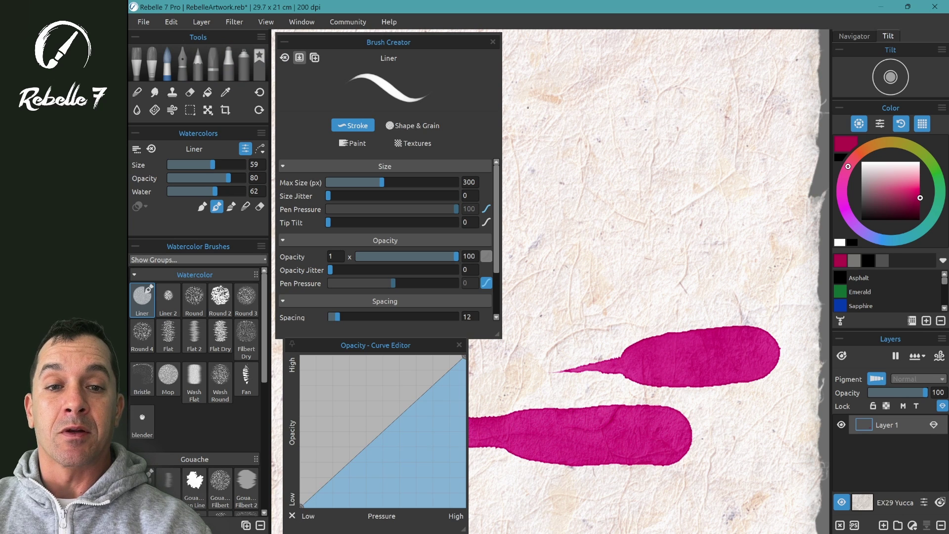
mouse_move(528, 108)
mouse_down()
mouse_move(655, 85)
mouse_move(723, 90)
mouse_move(699, 106)
mouse_move(602, 118)
mouse_move(534, 143)
mouse_move(559, 172)
mouse_move(715, 158)
mouse_move(739, 192)
mouse_up()
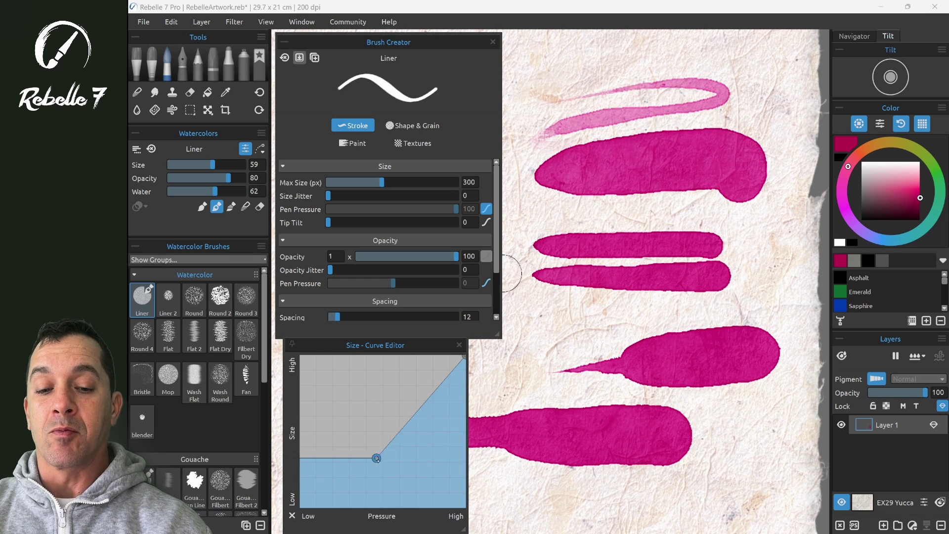
- Lower the Liner's Size curve in stages, painting a pink test stroke after each change
drag(375, 454, 381, 528)
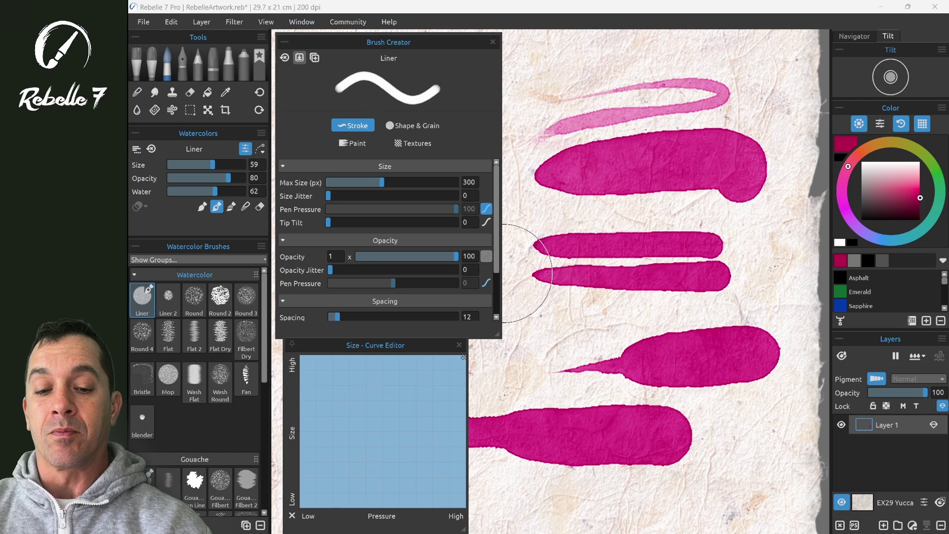
mouse_move(382, 355)
mouse_down()
mouse_move(384, 470)
mouse_move(391, 370)
mouse_up()
key(space)
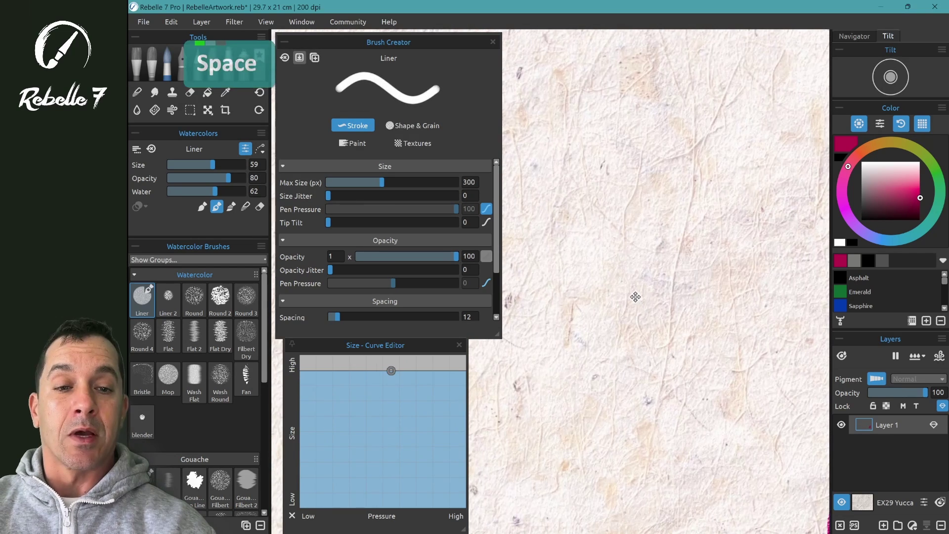
drag(547, 122, 721, 127)
drag(391, 371, 395, 429)
mouse_move(530, 228)
mouse_down()
mouse_move(623, 234)
mouse_move(771, 232)
mouse_up()
drag(395, 429, 392, 473)
drag(536, 331, 767, 327)
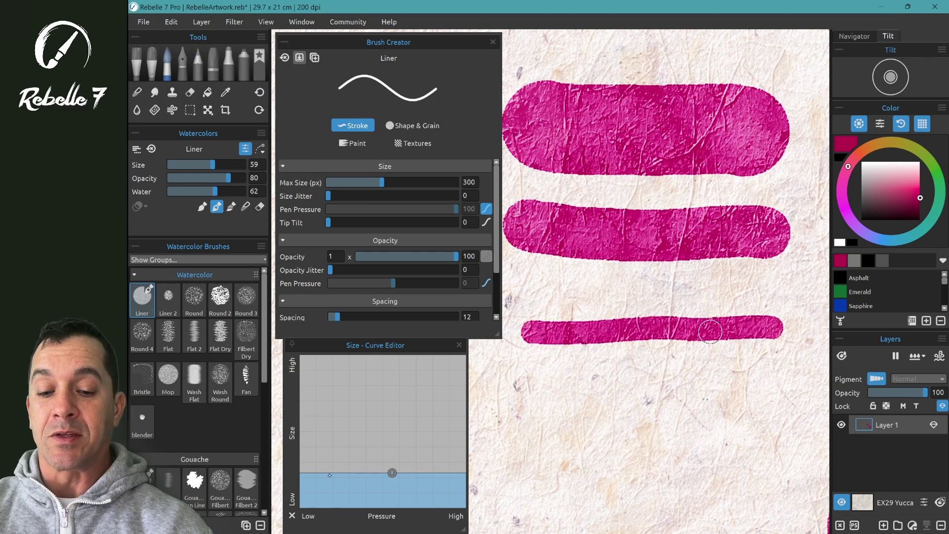
- Make the Size curve a straight, later-starting diagonal and paint tapered pink test strokes
drag(348, 476, 326, 503)
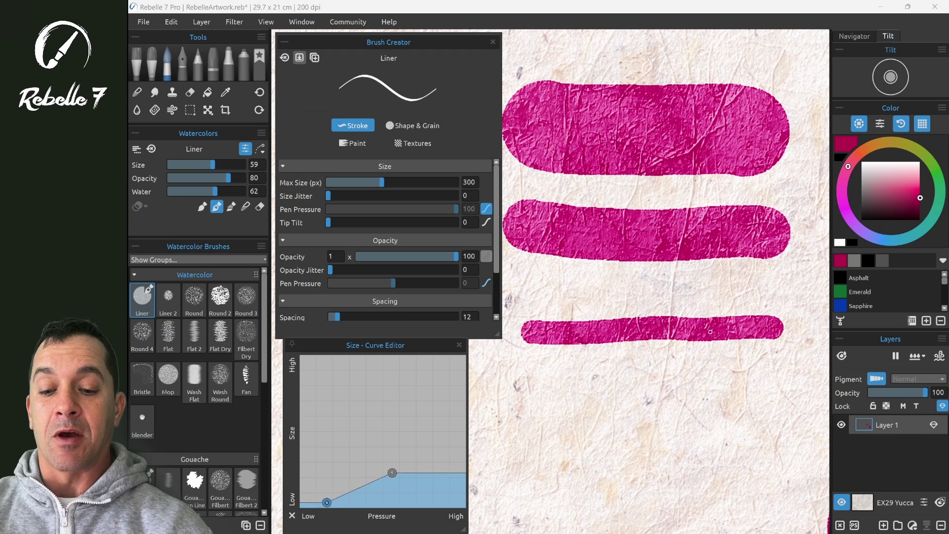
drag(392, 472, 454, 362)
drag(309, 507, 362, 507)
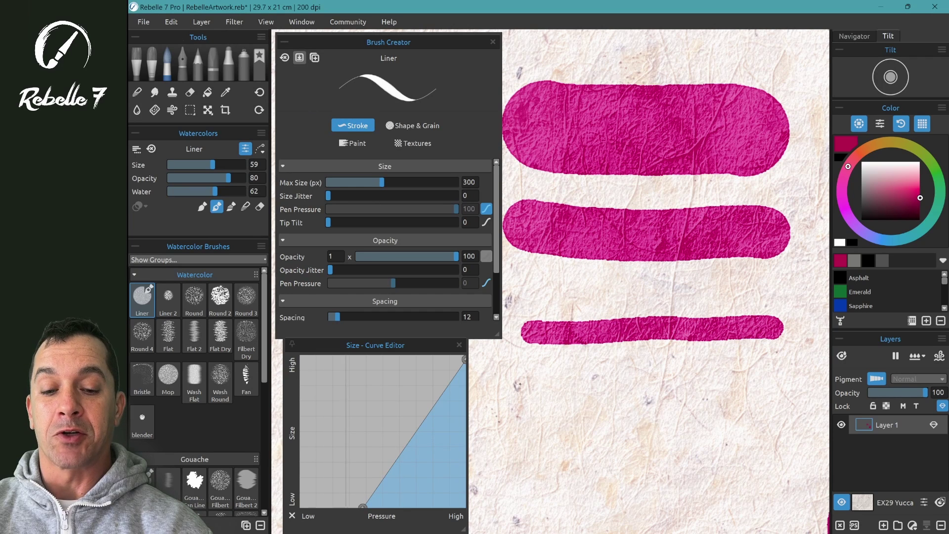
drag(611, 374, 553, 378)
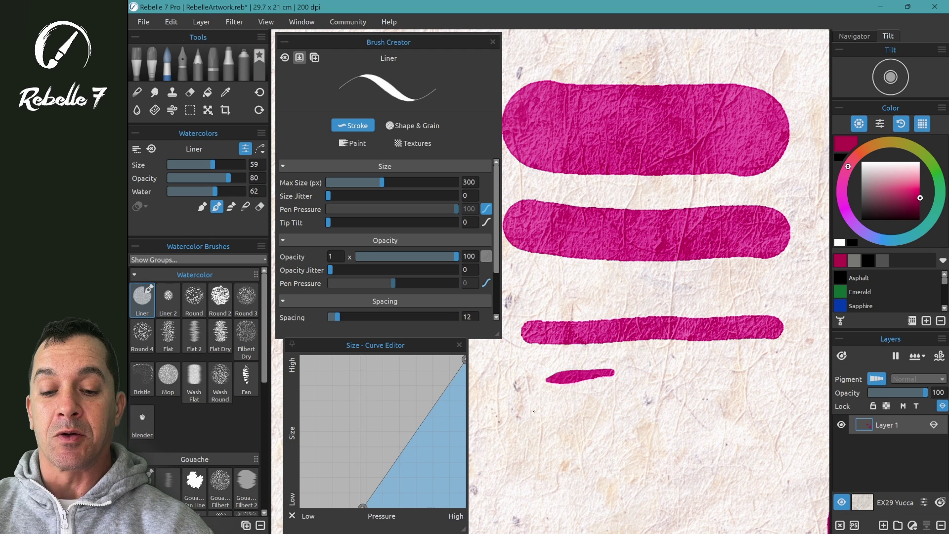
drag(541, 410, 756, 378)
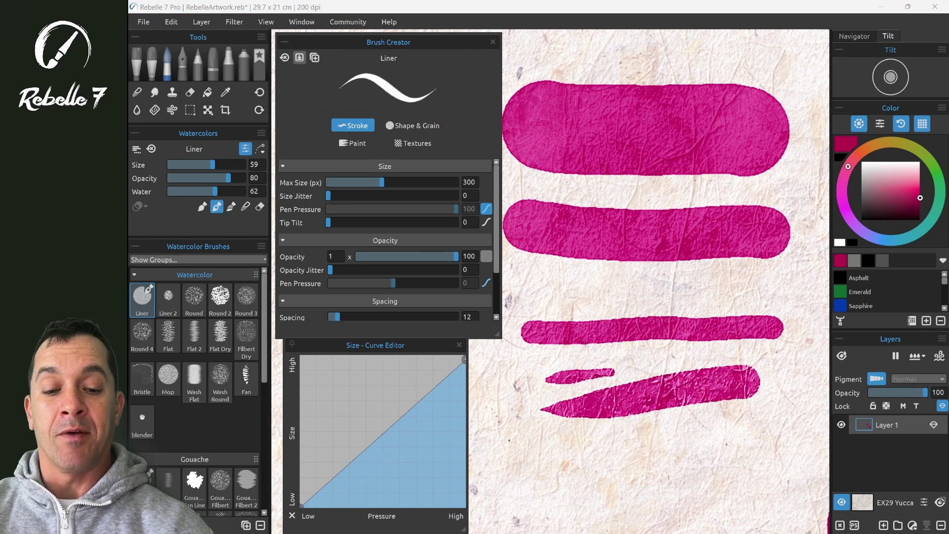
mouse_move(509, 440)
mouse_down()
mouse_move(545, 469)
mouse_move(790, 434)
mouse_up()
drag(512, 500, 664, 503)
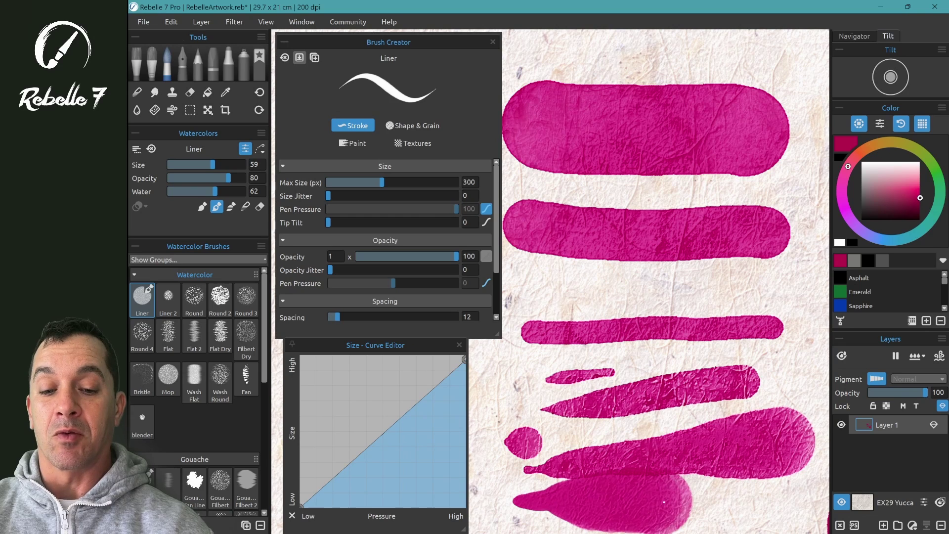
- Close the Size curve editor and show the Pressure slider via Show Sliders
click(460, 344)
scroll(386, 237, down, 2)
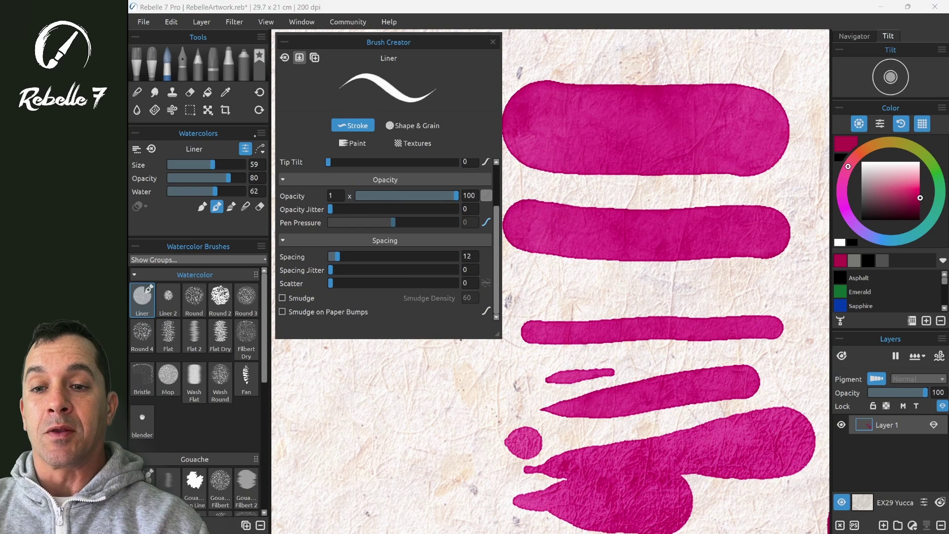
click(261, 133)
mouse_move(323, 192)
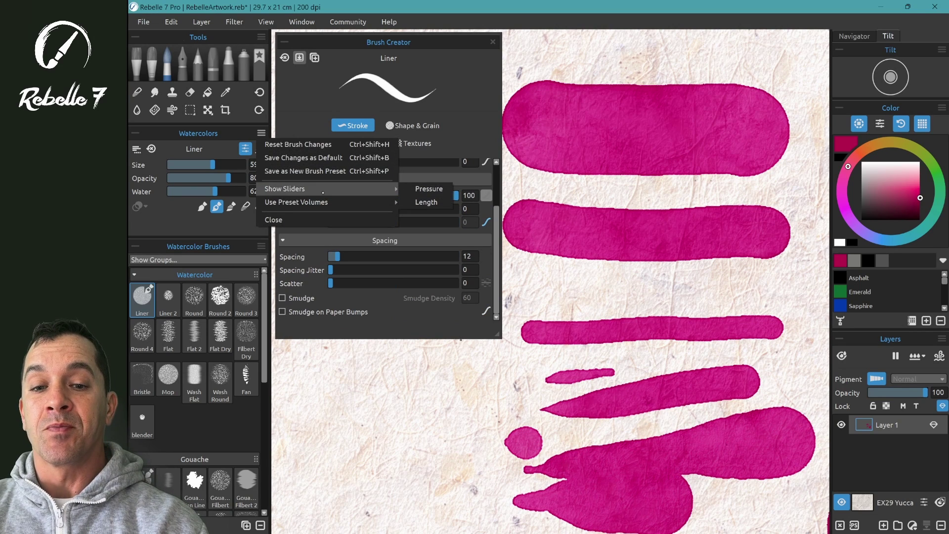
click(428, 189)
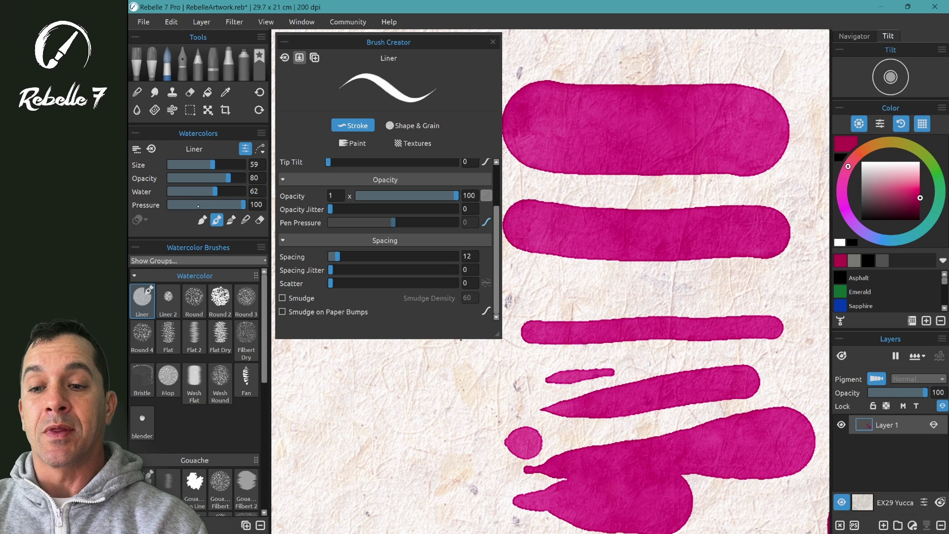
- Set Pressure to about 22 and paint a zigzag and broad pink test strokes
click(460, 341)
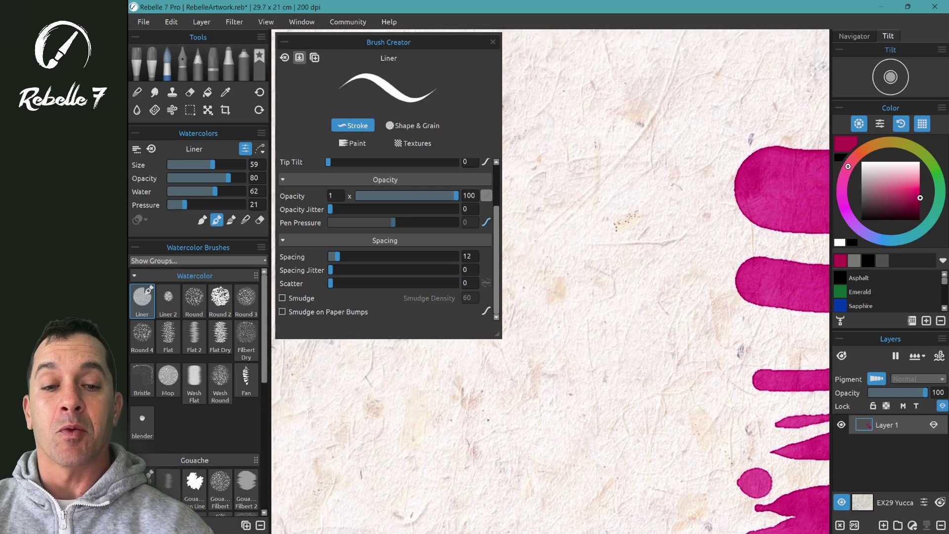
drag(543, 184, 547, 293)
key(z)
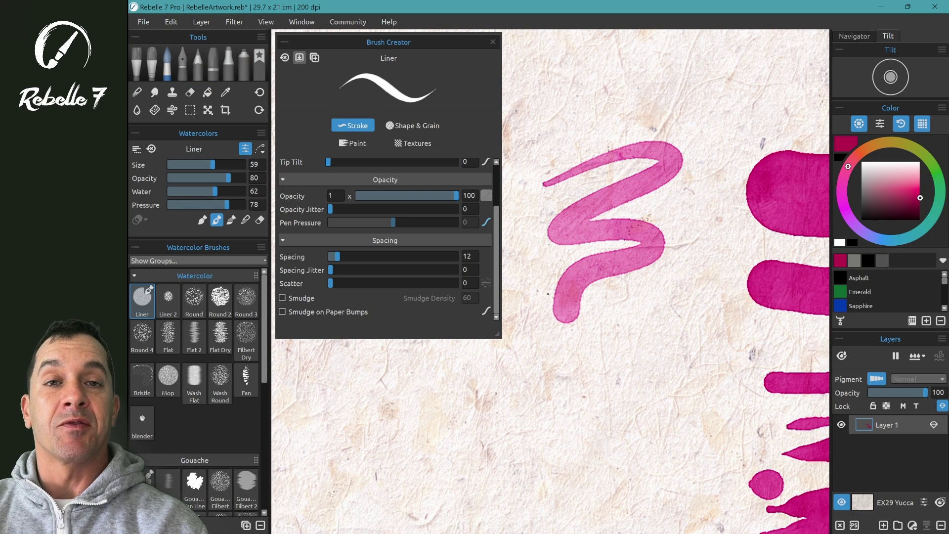
scroll(368, 178, up, 2)
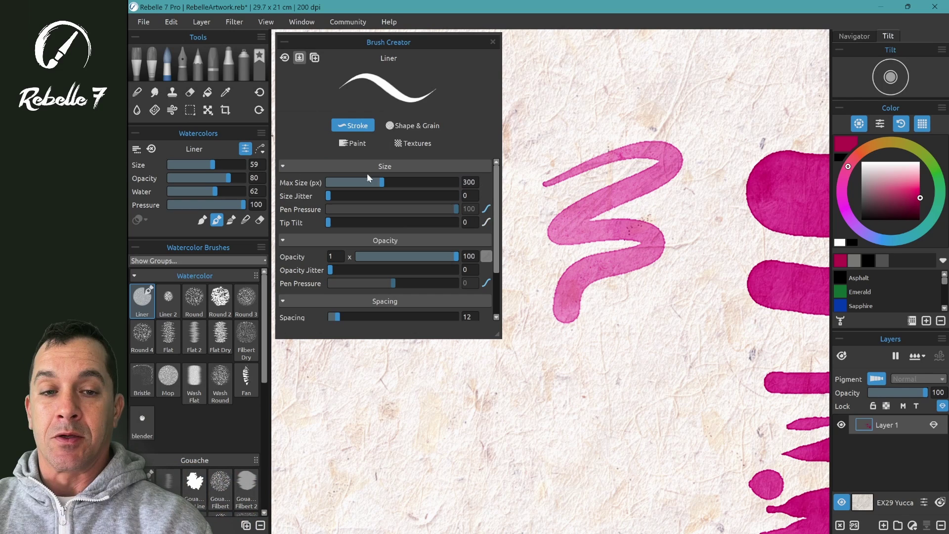
drag(573, 83, 677, 84)
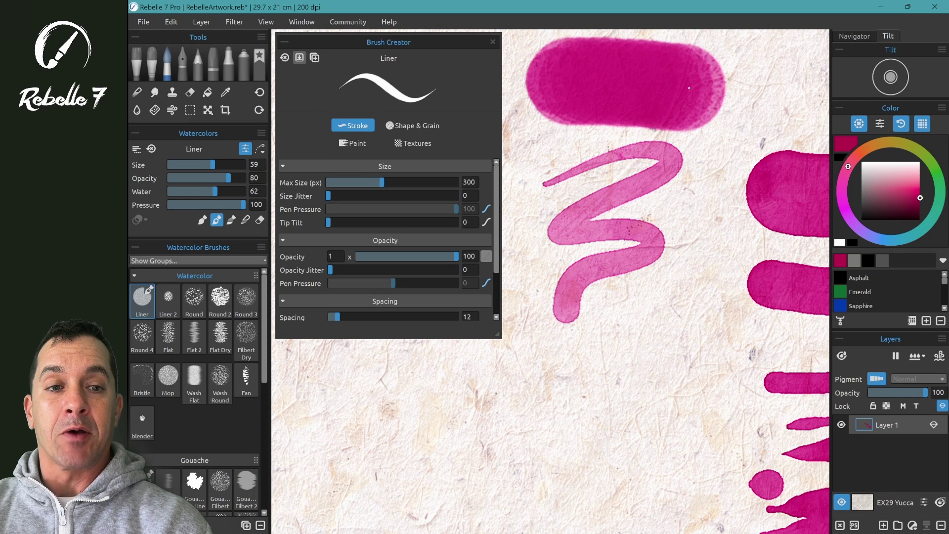
drag(538, 170, 614, 180)
- Paint test strokes at Pressure 48 and 13, then return Pressure to 100
click(223, 205)
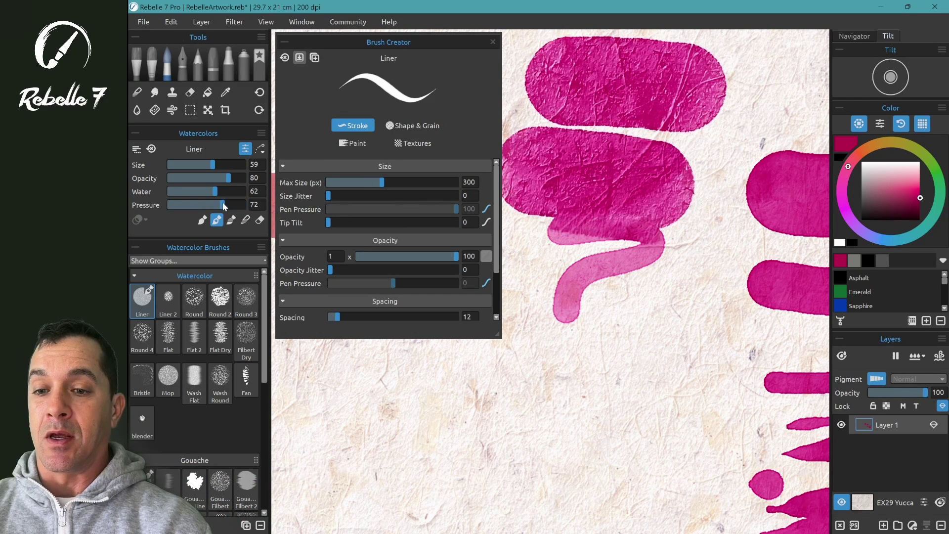
drag(224, 205, 205, 204)
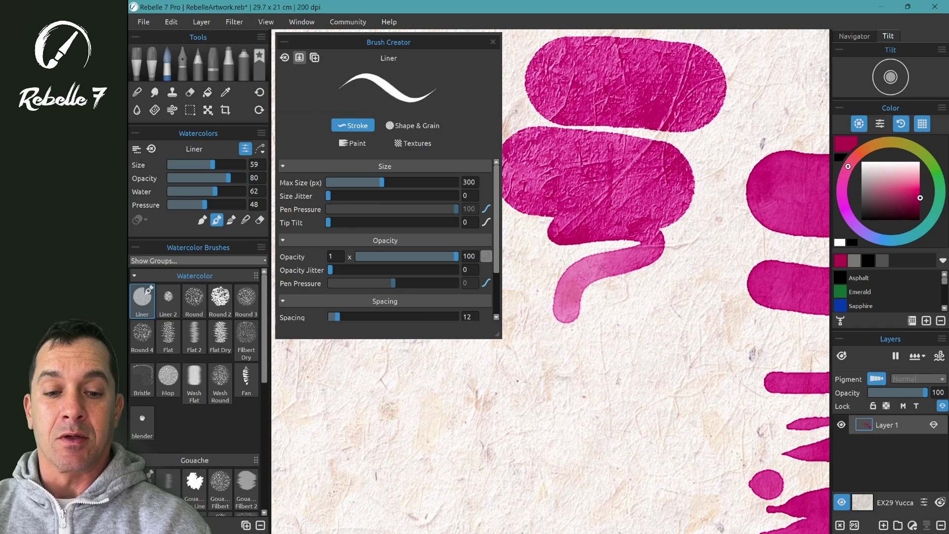
drag(518, 382, 637, 391)
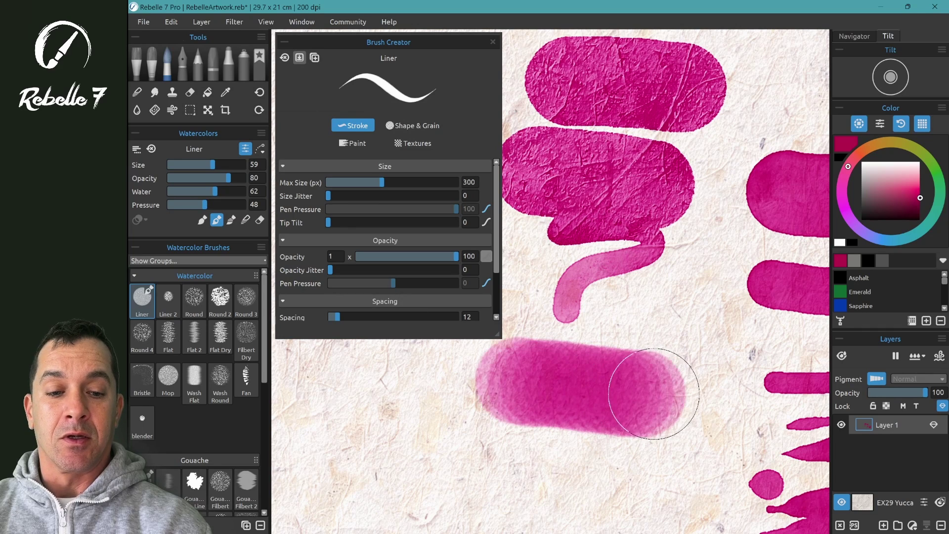
click(179, 205)
click(329, 428)
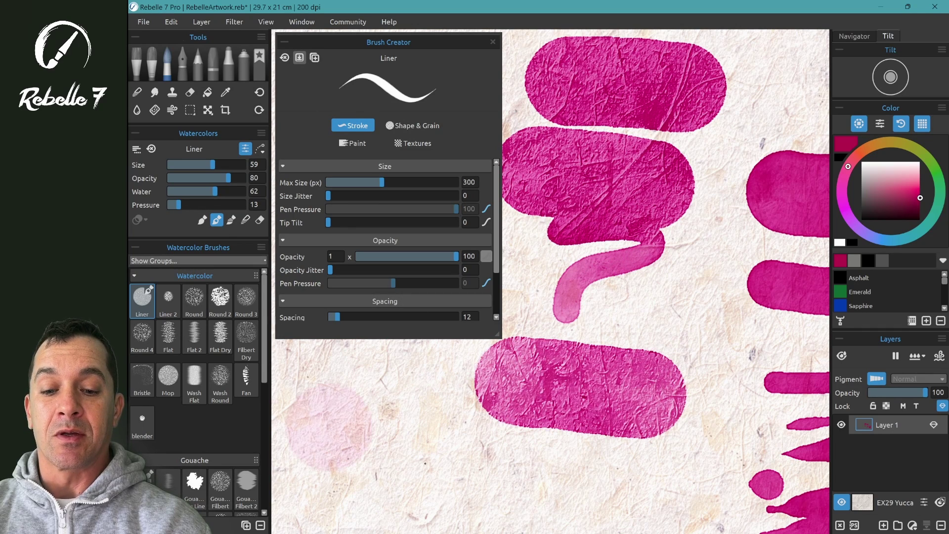
mouse_move(373, 439)
mouse_down()
mouse_move(555, 480)
mouse_move(646, 462)
mouse_move(654, 479)
mouse_up()
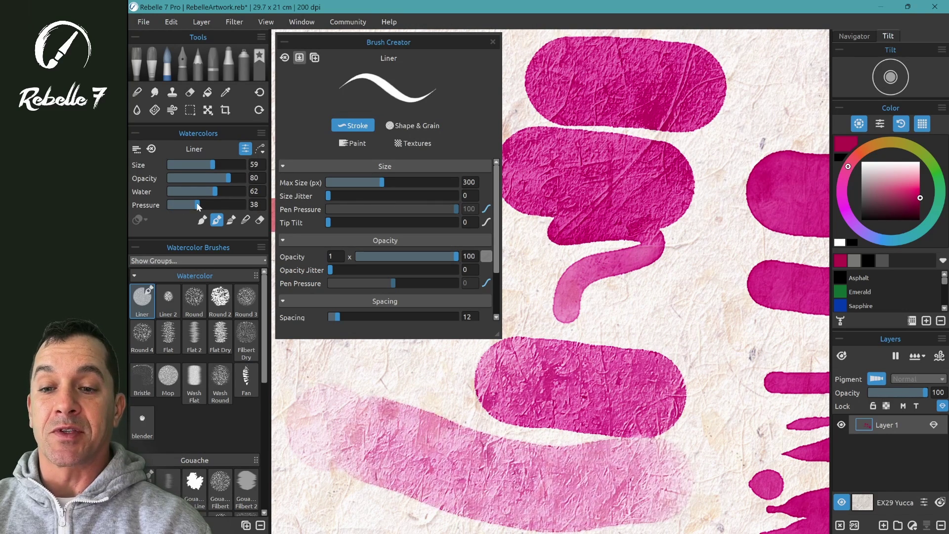
drag(196, 204, 270, 205)
click(262, 133)
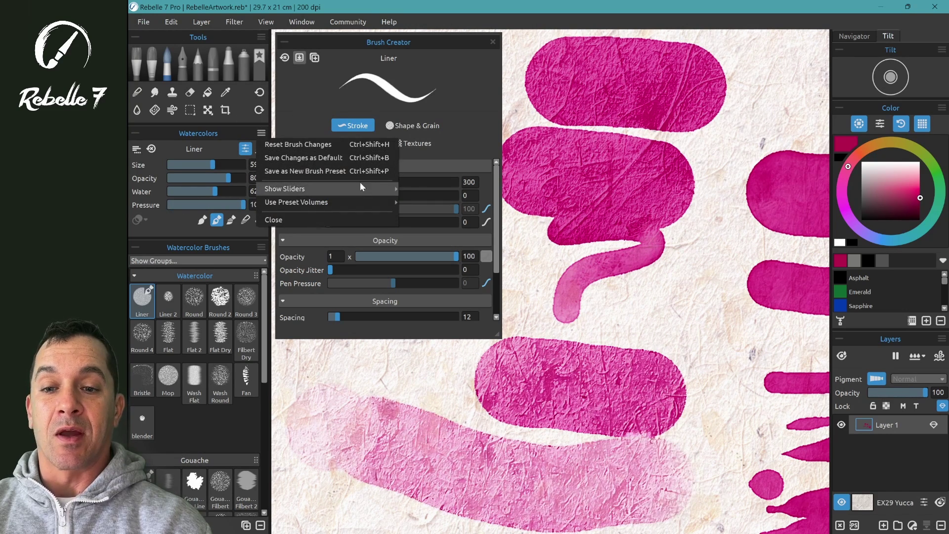
- Drag the Paper Texture Strength curve's left point from Low to High and test with a scribbled stroke
mouse_move(373, 190)
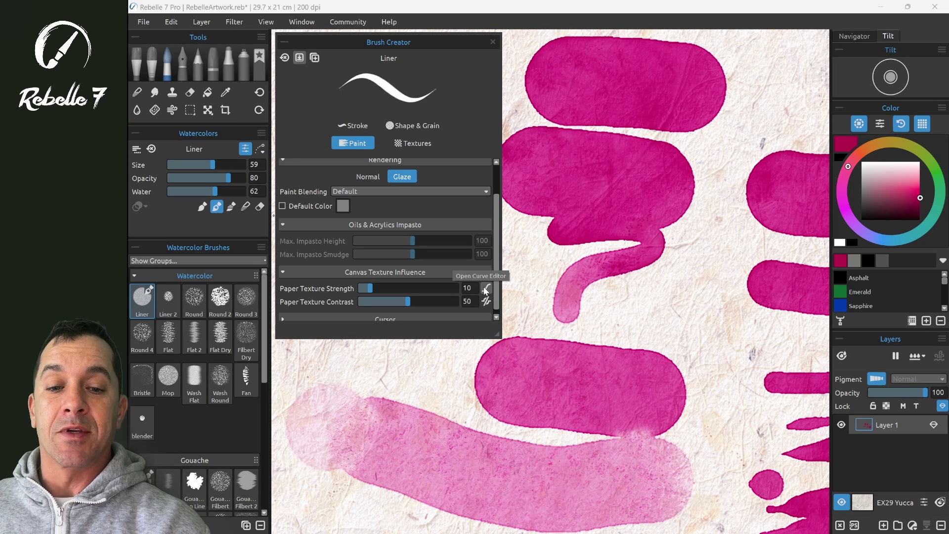
click(487, 288)
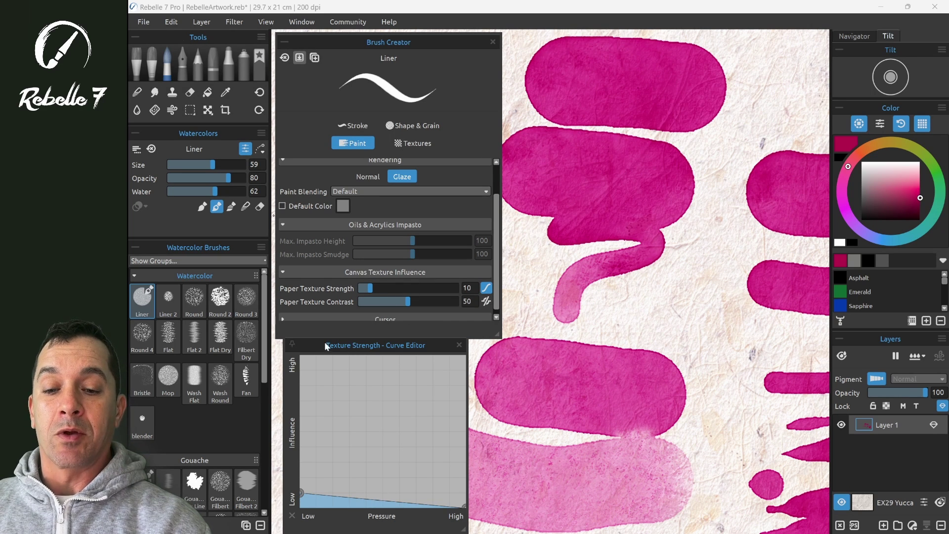
mouse_move(325, 342)
mouse_down()
mouse_move(446, 217)
mouse_move(400, 181)
mouse_up()
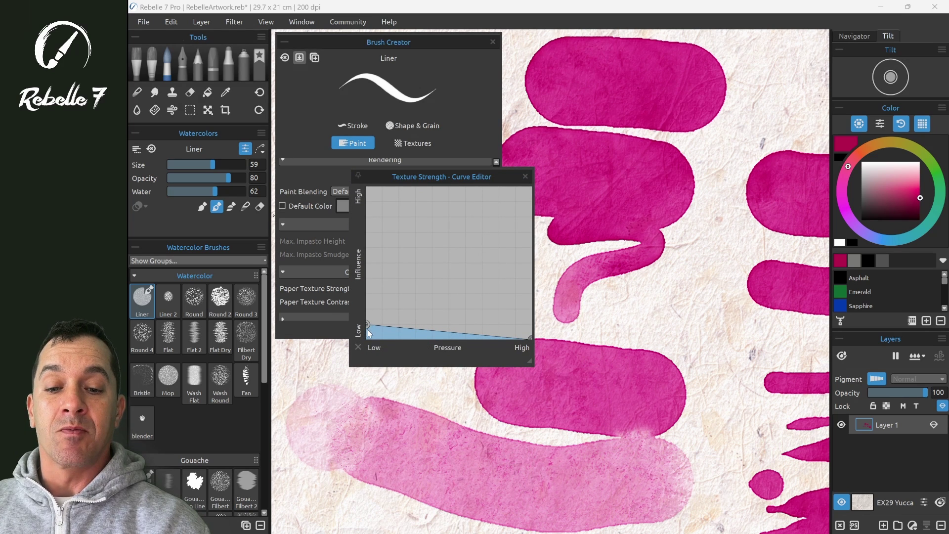
drag(619, 317, 623, 313)
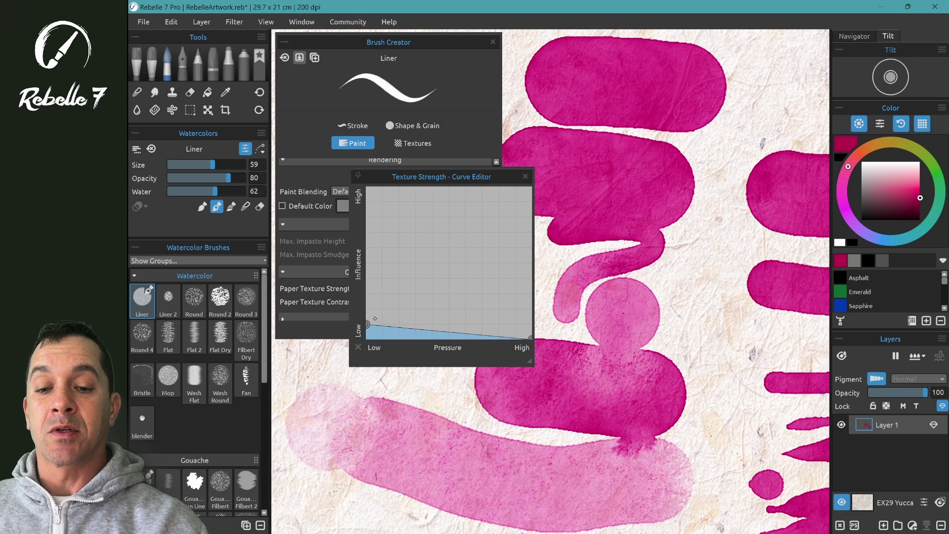
drag(368, 324, 366, 190)
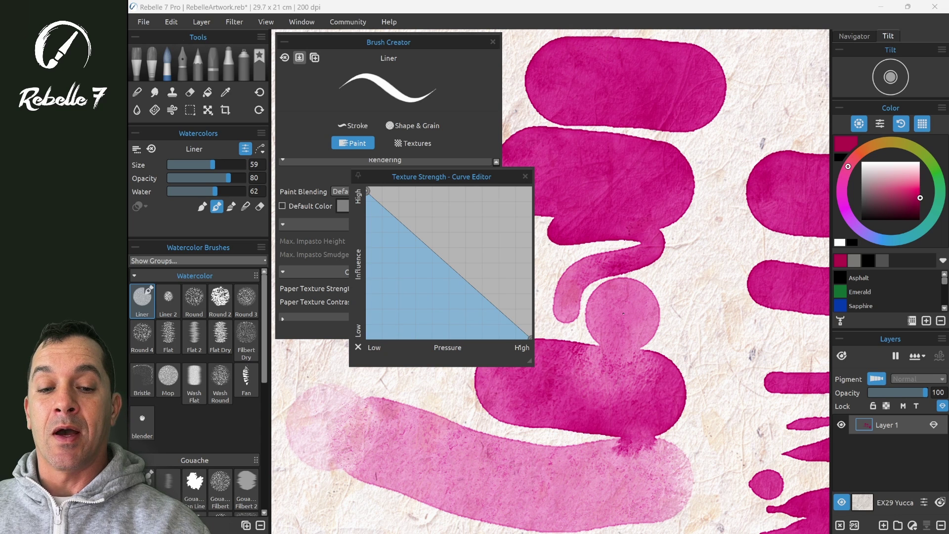
mouse_move(695, 255)
mouse_down()
mouse_move(706, 287)
mouse_move(715, 328)
mouse_move(706, 380)
mouse_move(729, 309)
mouse_move(735, 182)
mouse_move(752, 121)
mouse_up()
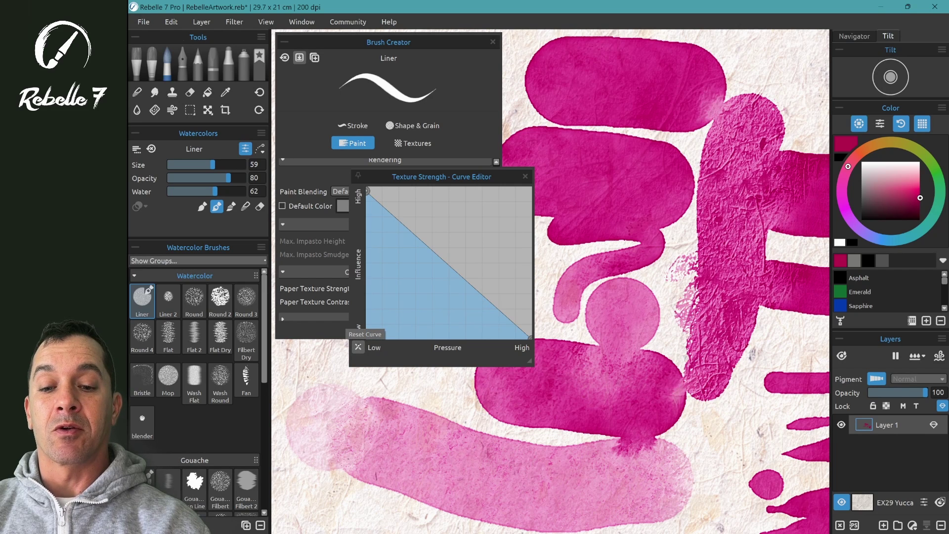
- Reset the texture strength curve, close it, and view the Stroke, Shape & Grain, Paint, Textures tabs, ending on Stroke
click(358, 347)
click(525, 177)
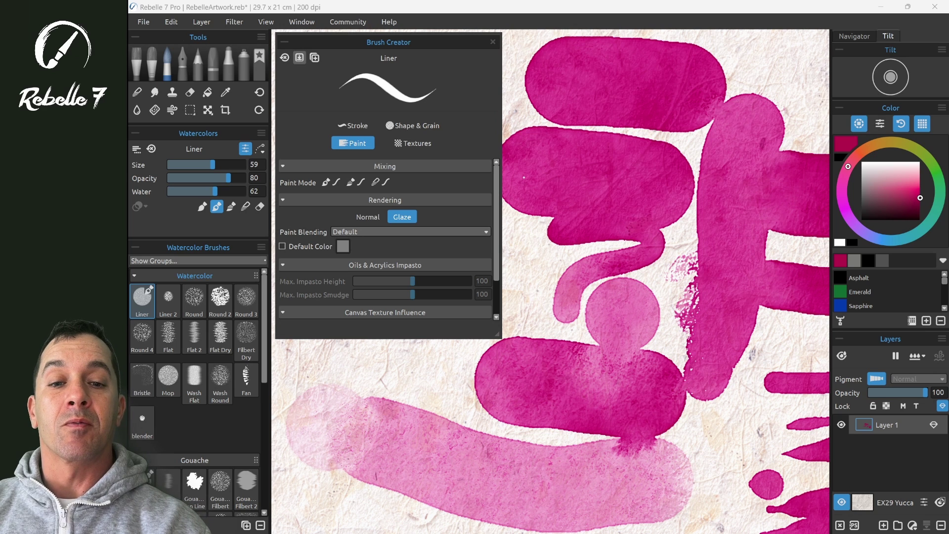
click(353, 125)
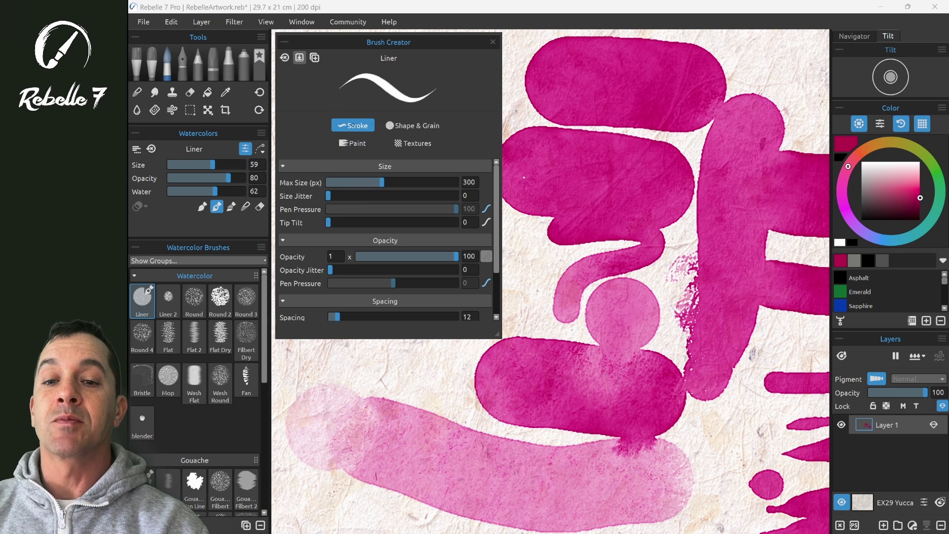
click(411, 126)
click(366, 145)
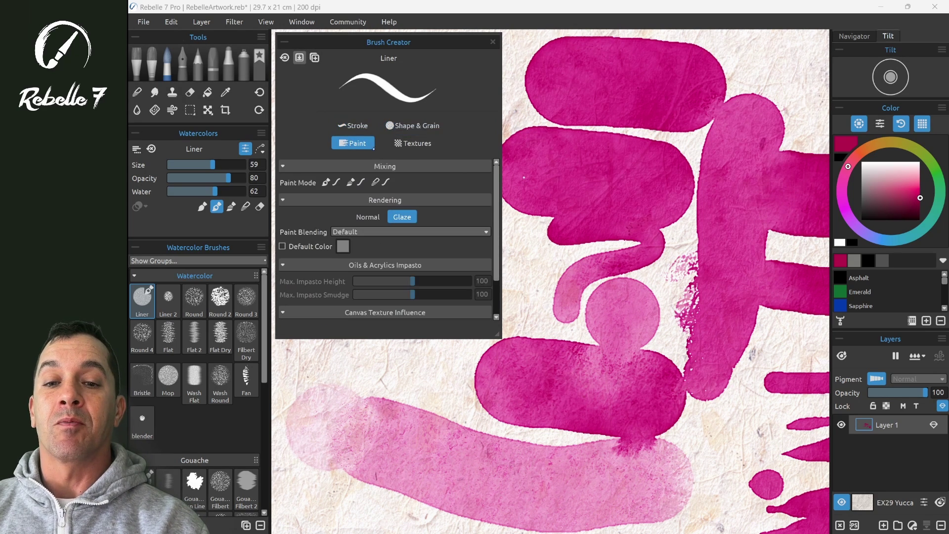
click(412, 143)
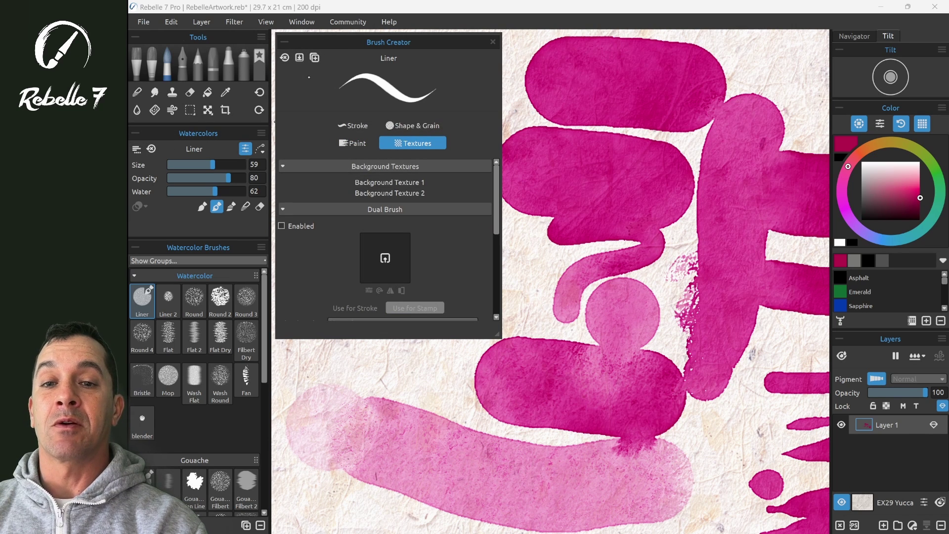
click(336, 129)
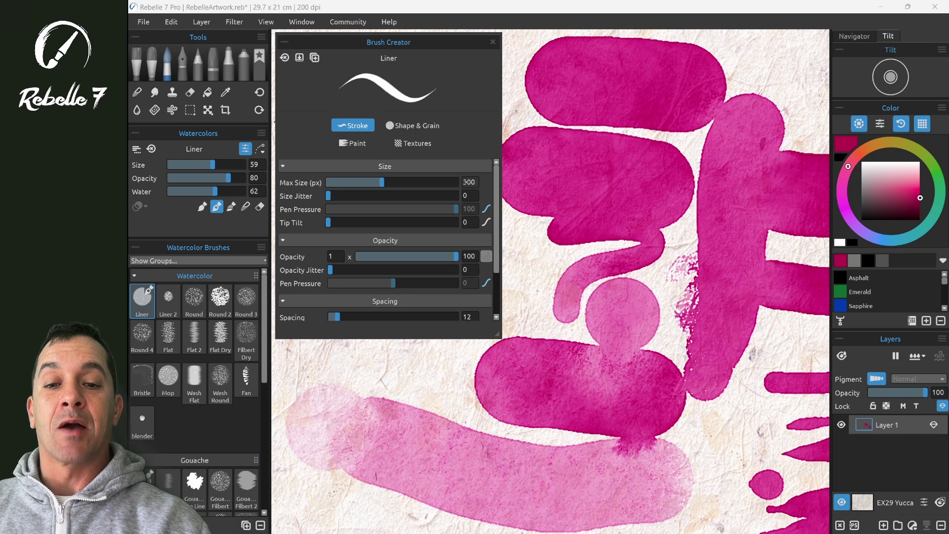
drag(495, 194, 497, 249)
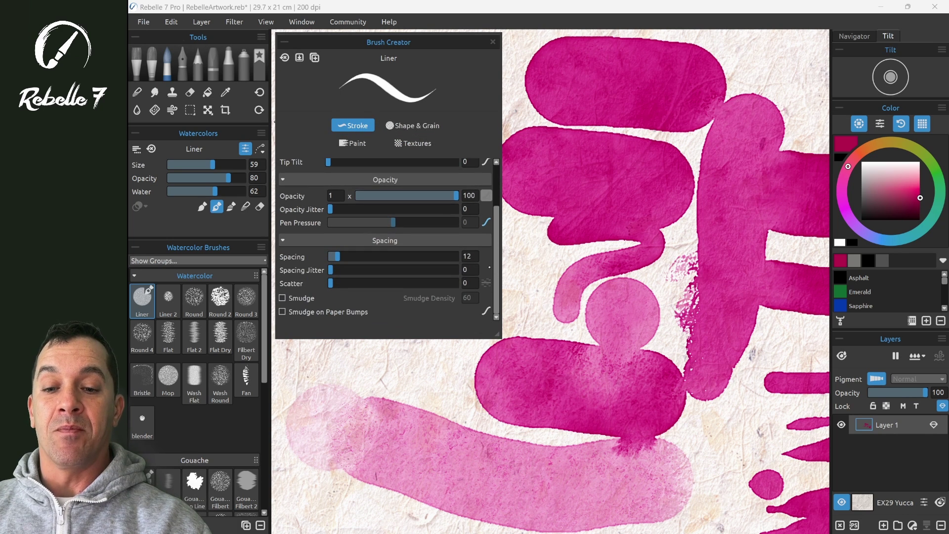